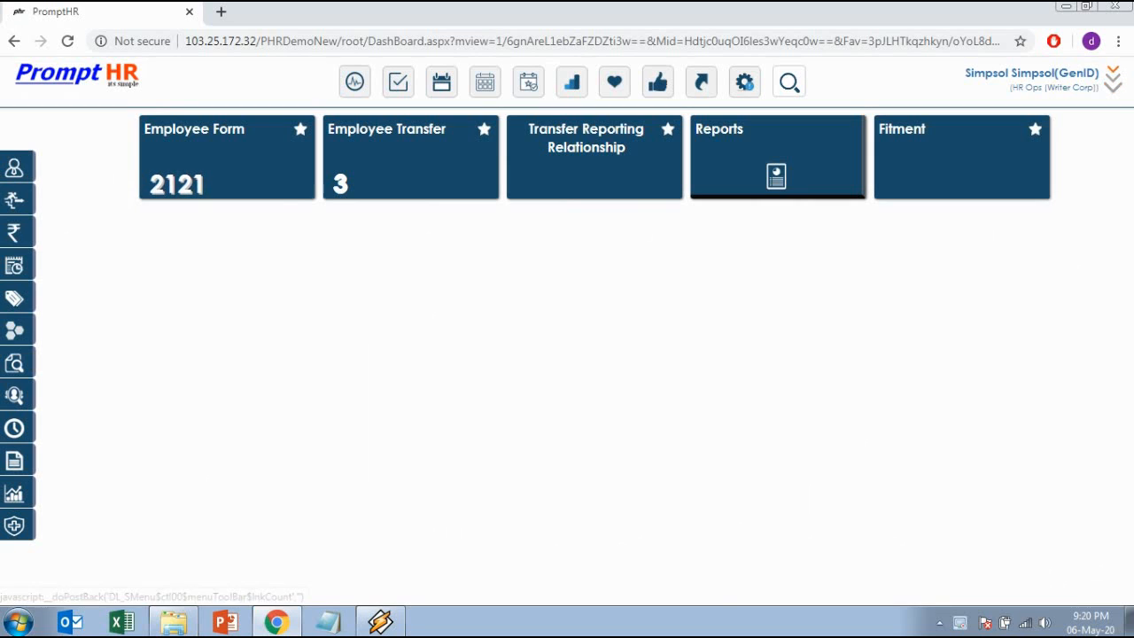
# Open the Employee Form list and start a new employee record.
pyautogui.click(177, 184)
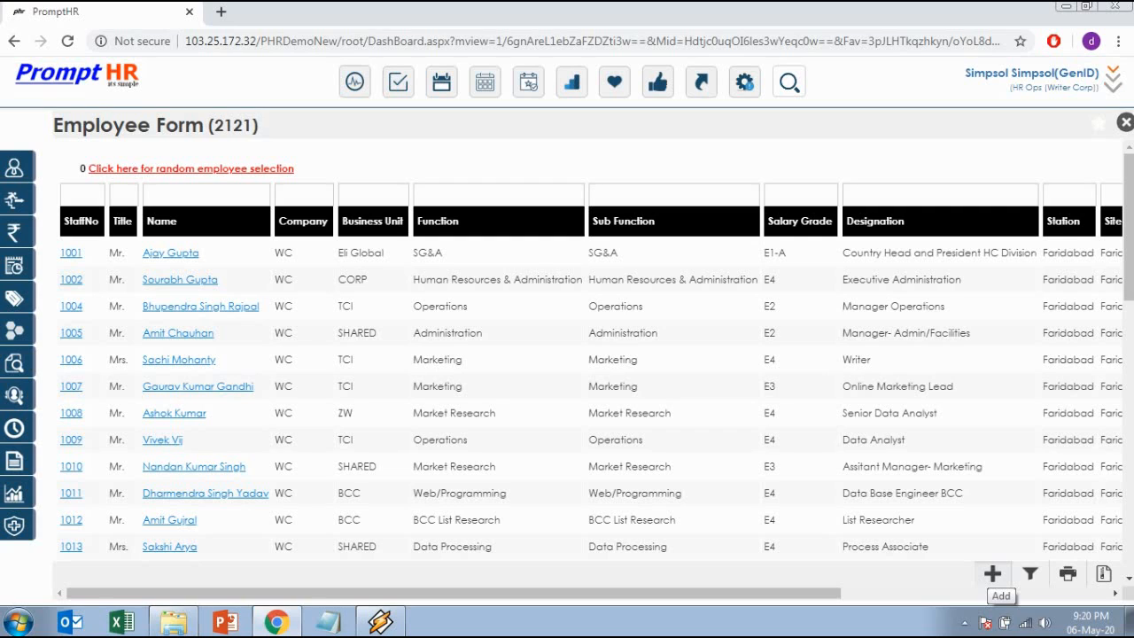
pyautogui.click(992, 574)
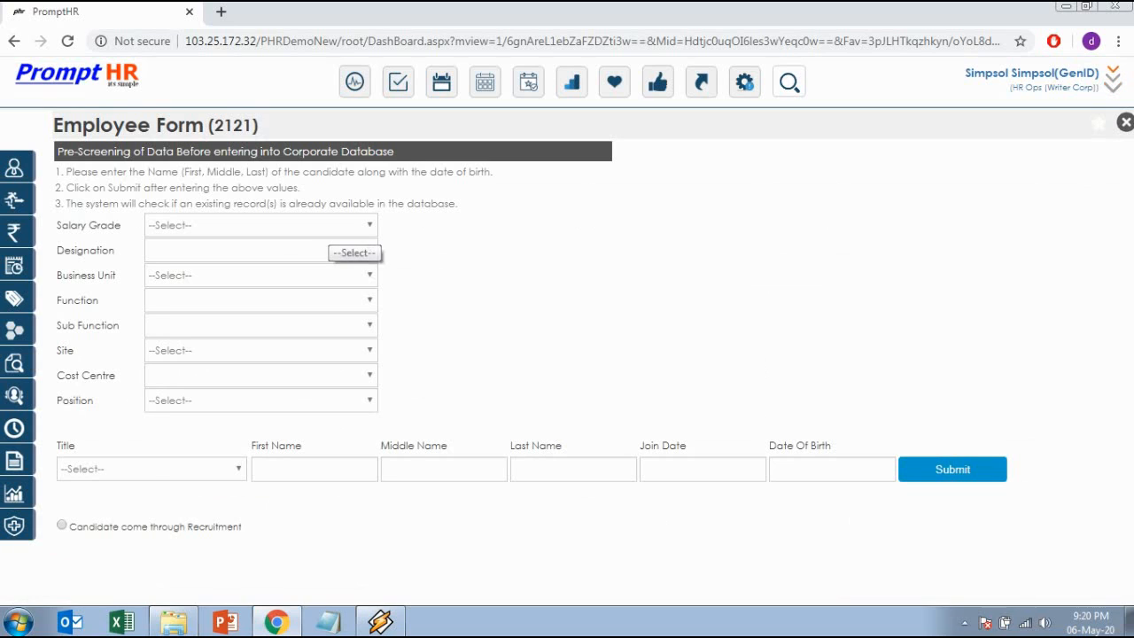
# Set salary grade E5-C, designation Business Development Executive and business unit BECKETT.
pyautogui.click(336, 227)
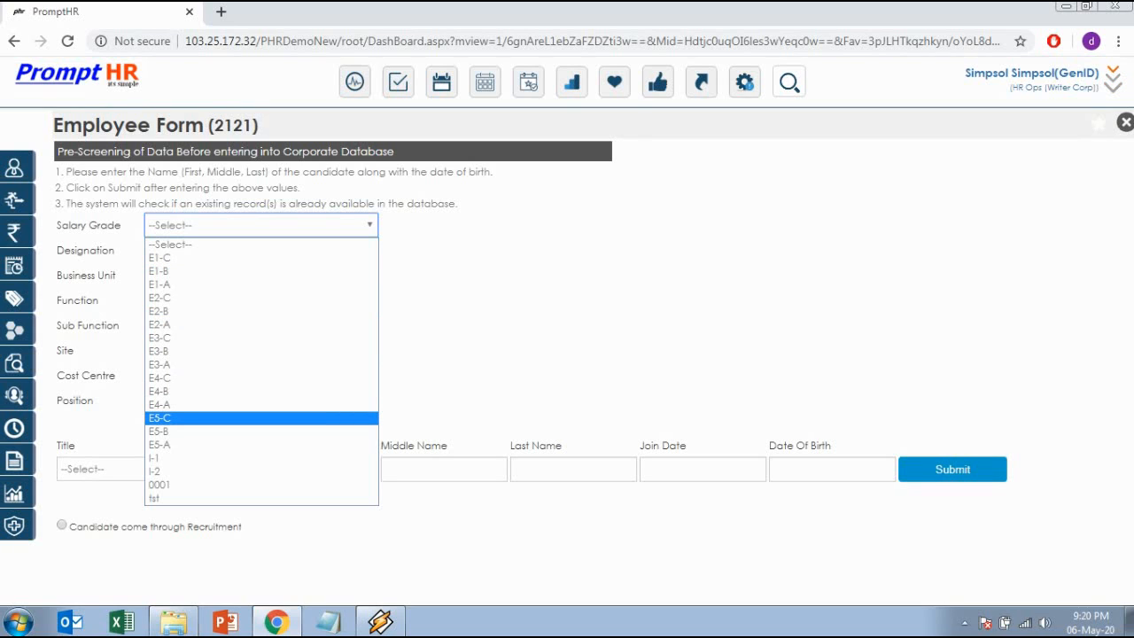
pyautogui.press('Return')
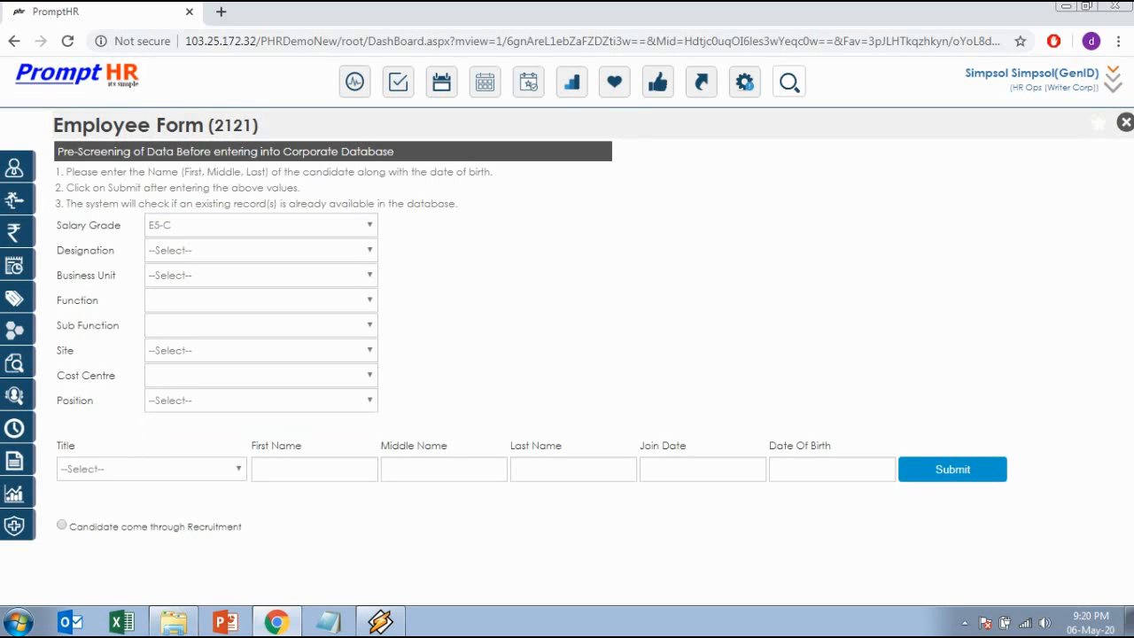
pyautogui.click(252, 250)
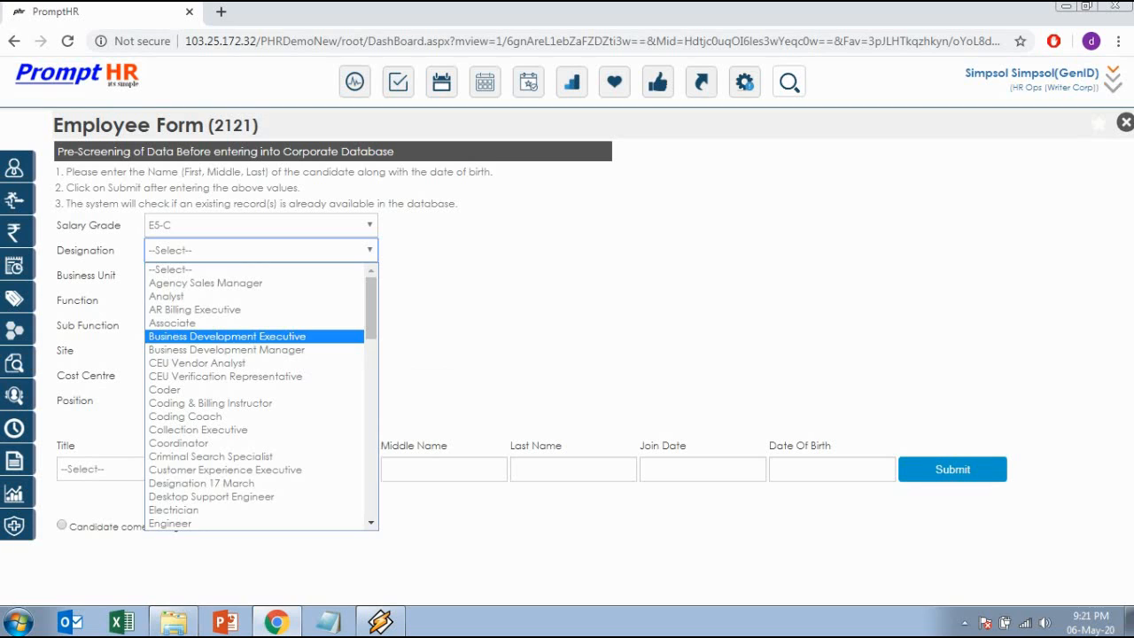
pyautogui.click(266, 336)
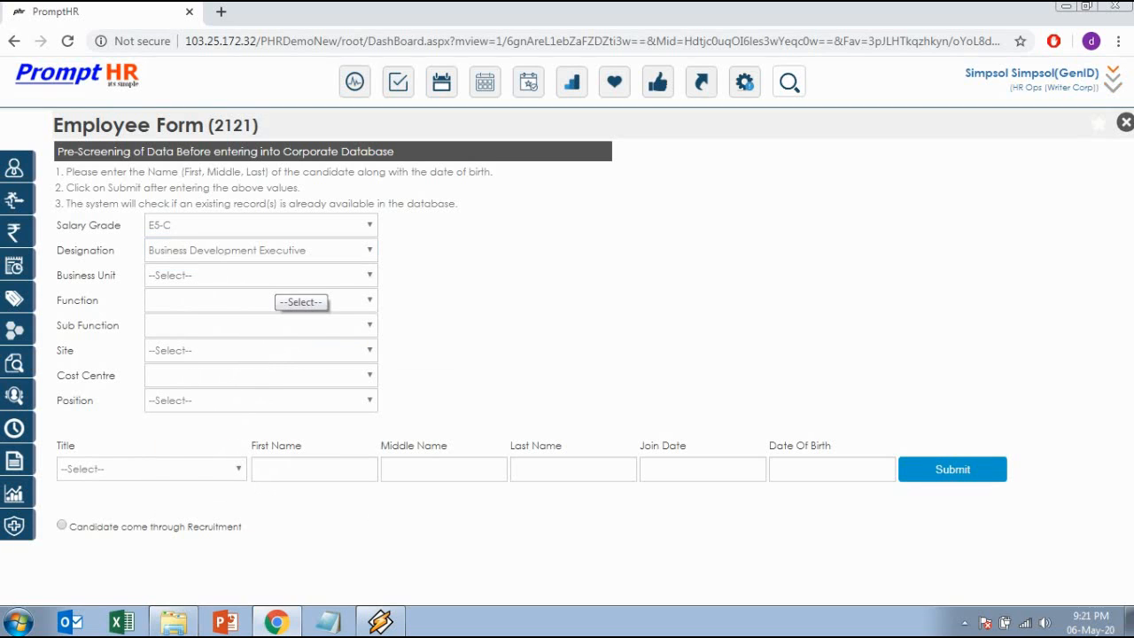
pyautogui.click(265, 280)
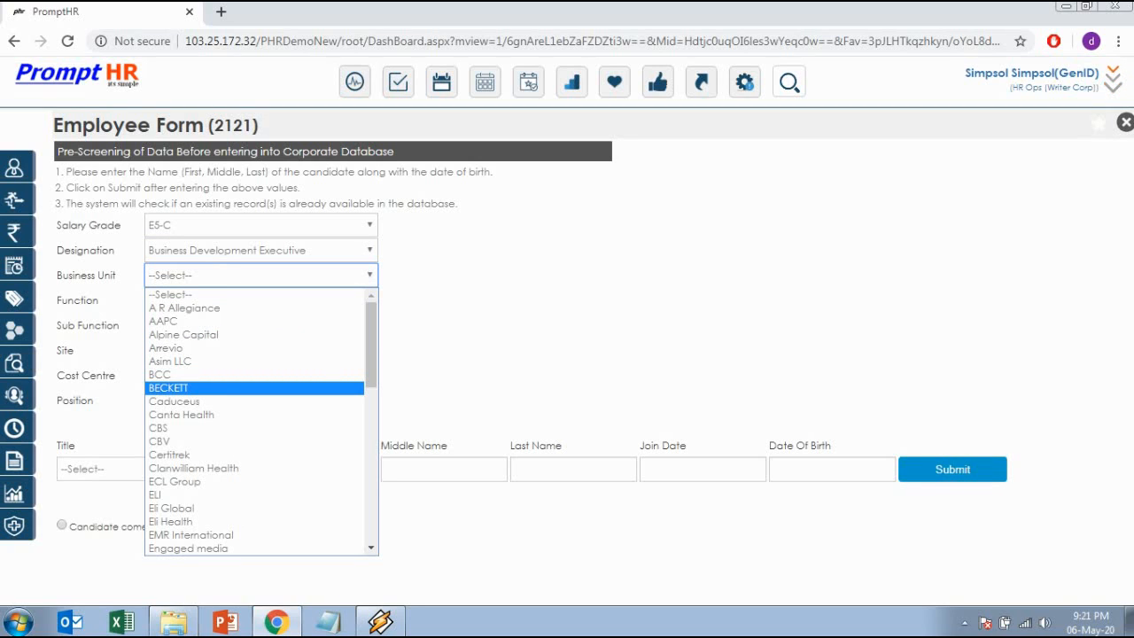
pyautogui.click(221, 387)
# Set function and sub-function to Sales, site Faridabad, and the Business Development Executive position.
pyautogui.click(266, 301)
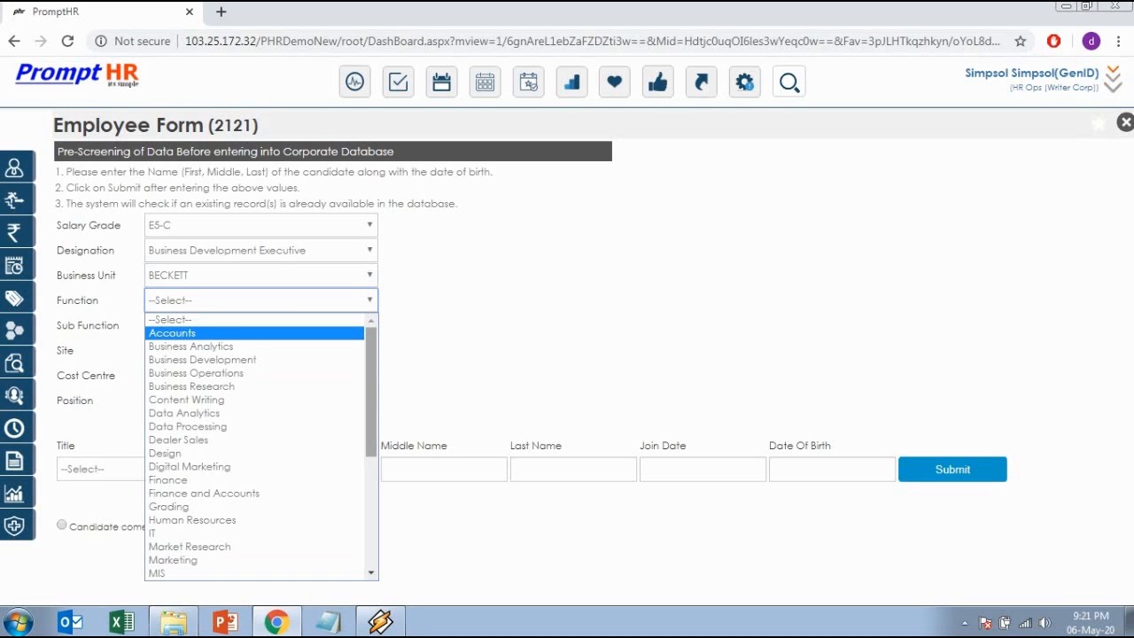
pyautogui.scroll(-5, 254, 471)
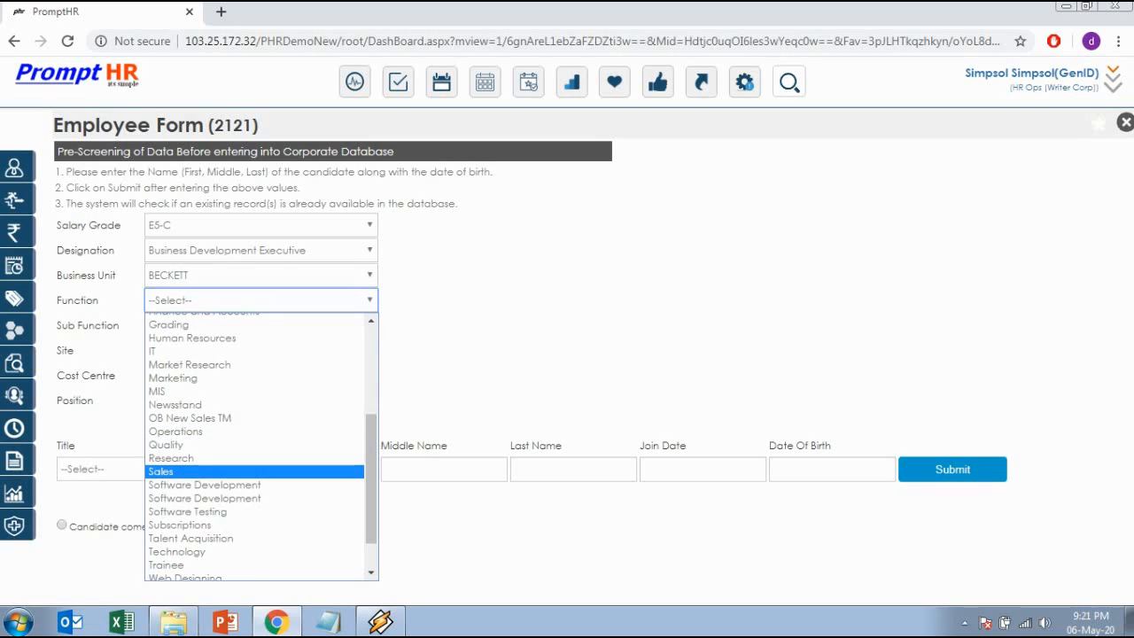
pyautogui.click(256, 472)
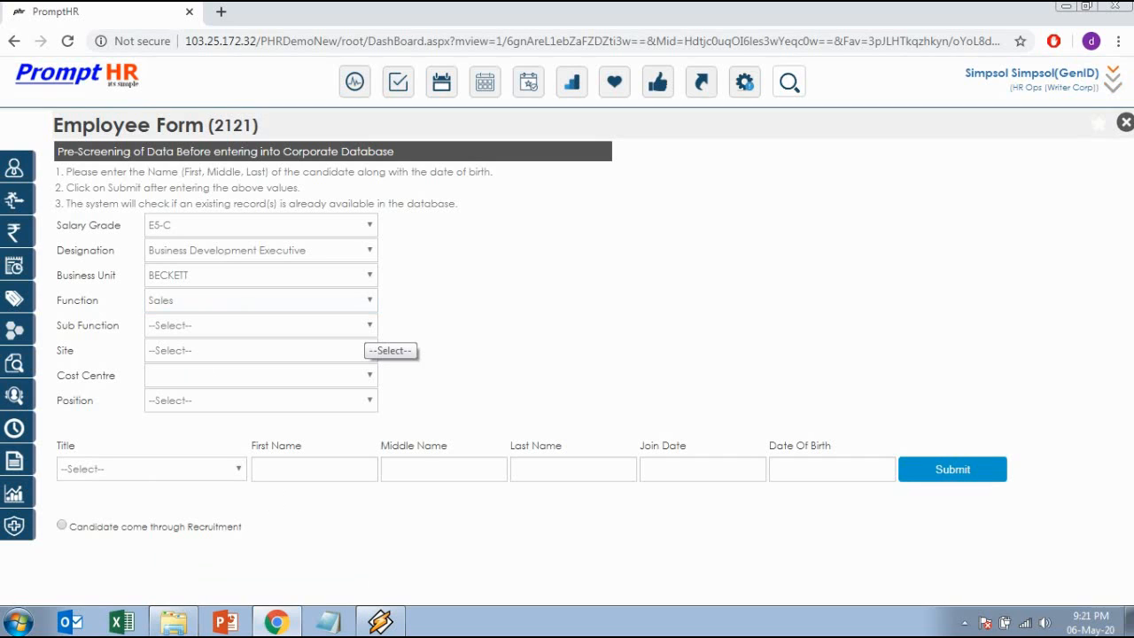
pyautogui.click(365, 326)
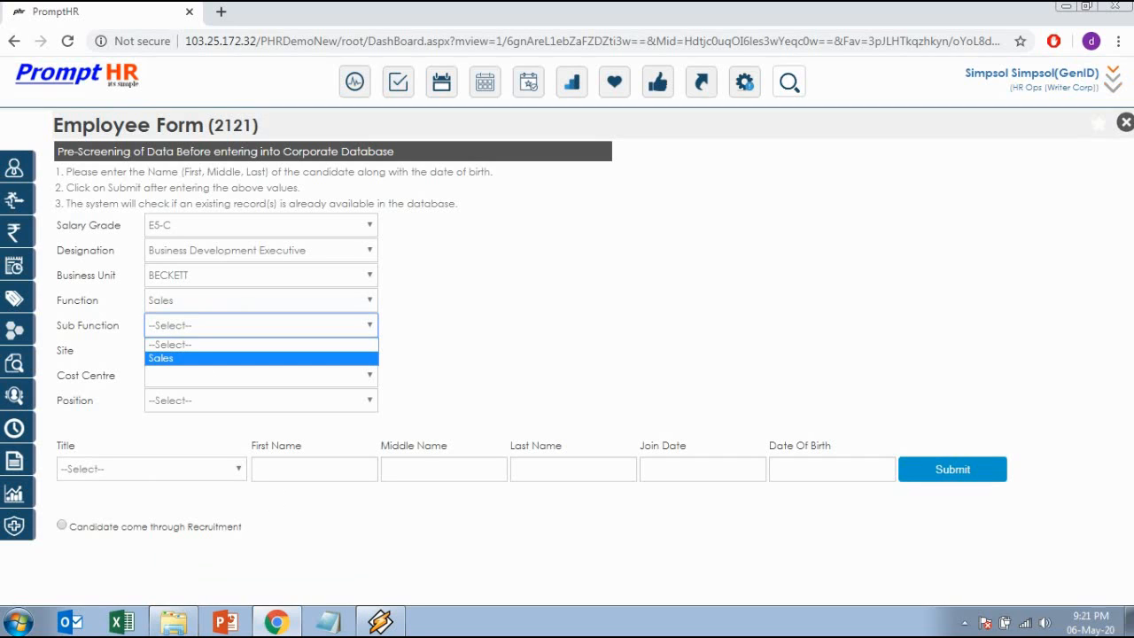
pyautogui.click(337, 358)
pyautogui.click(365, 351)
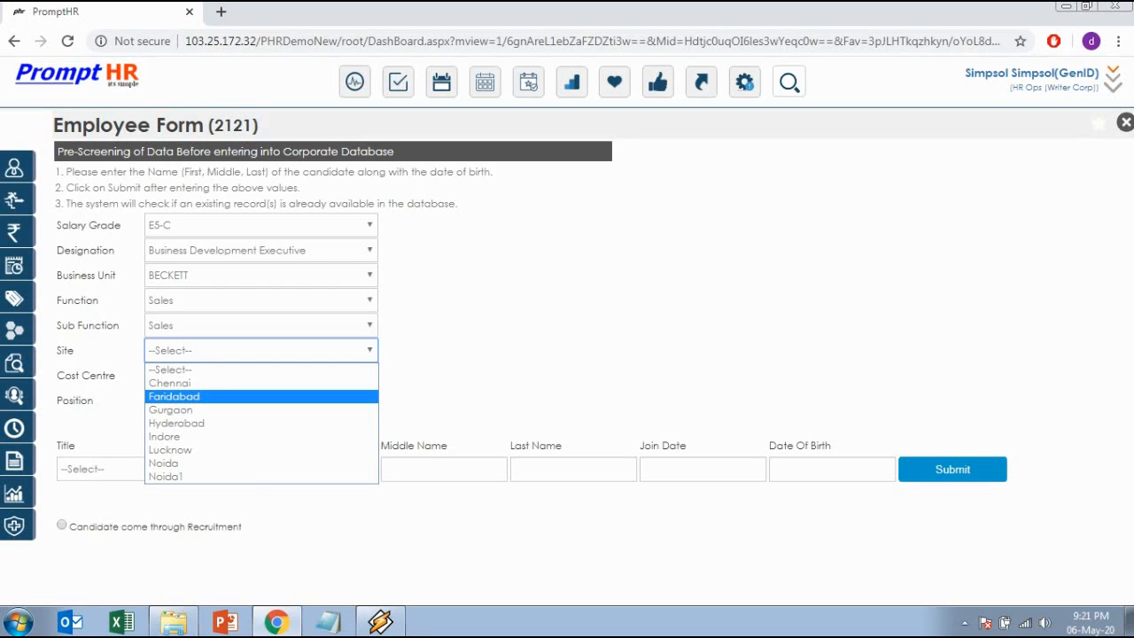
pyautogui.click(175, 396)
pyautogui.click(261, 400)
pyautogui.click(262, 433)
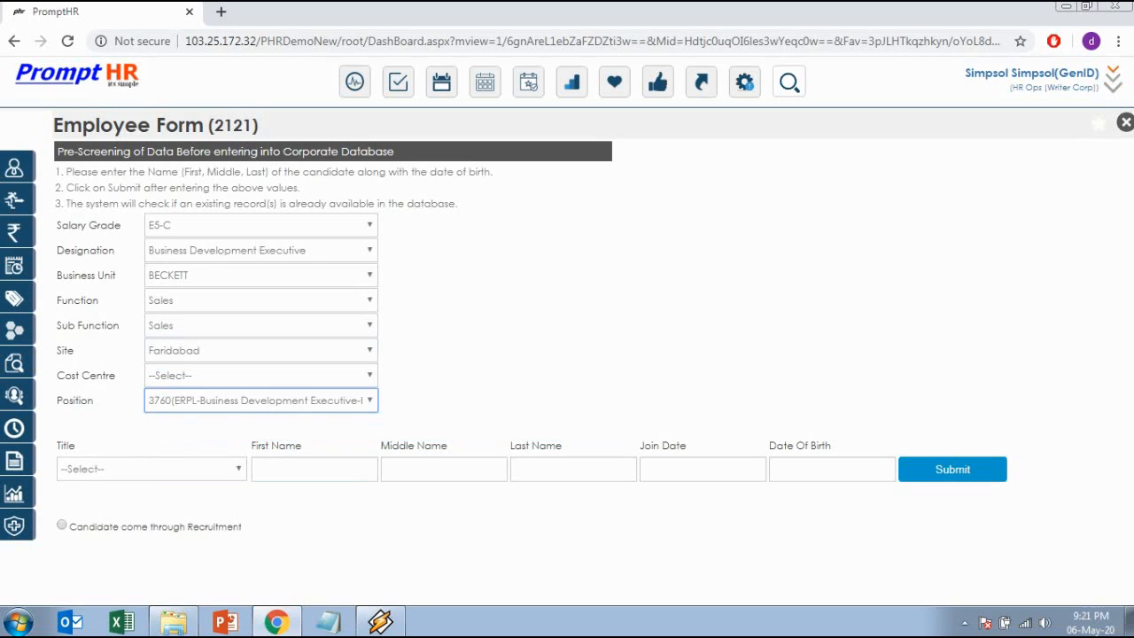
pyautogui.click(151, 469)
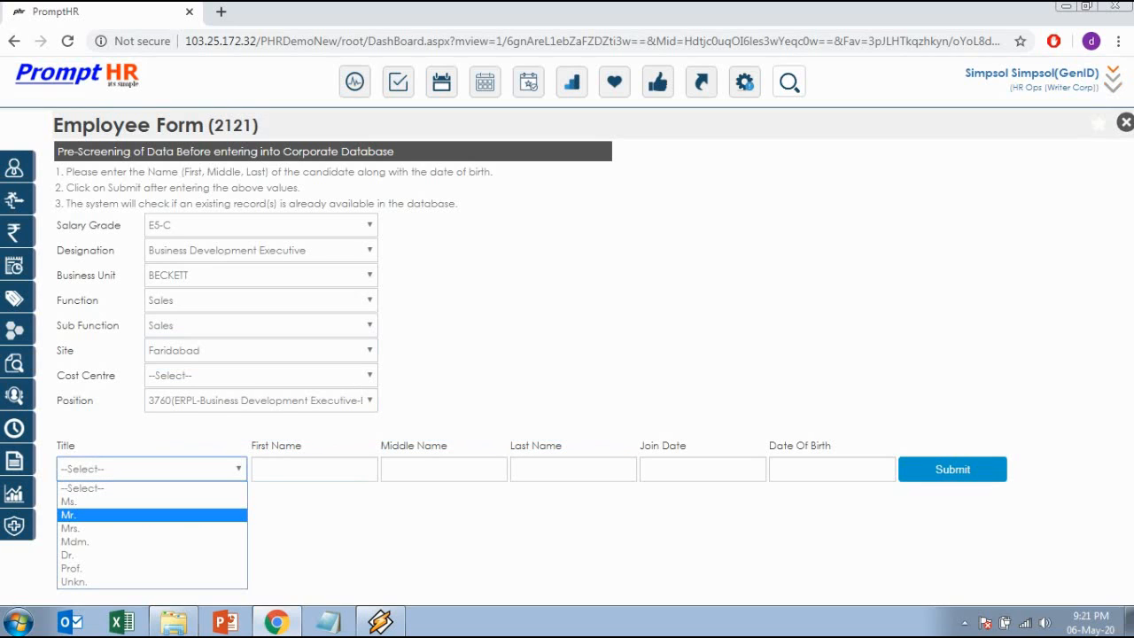
# Set the title to Mr. and enter the candidate's first and last name.
pyautogui.click(78, 515)
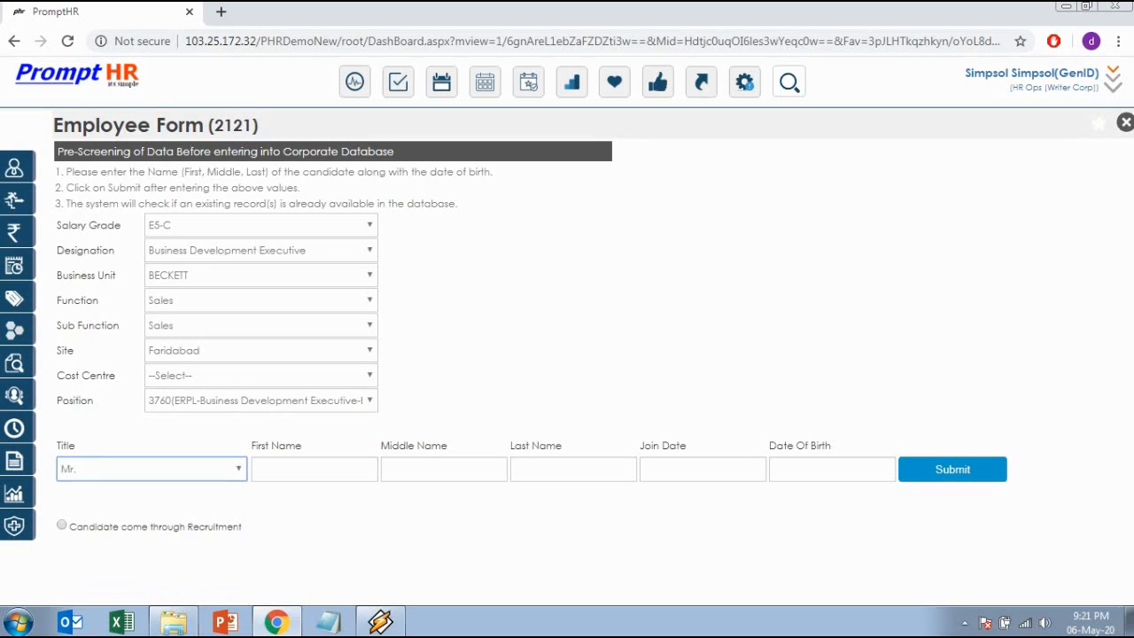
pyautogui.click(315, 469)
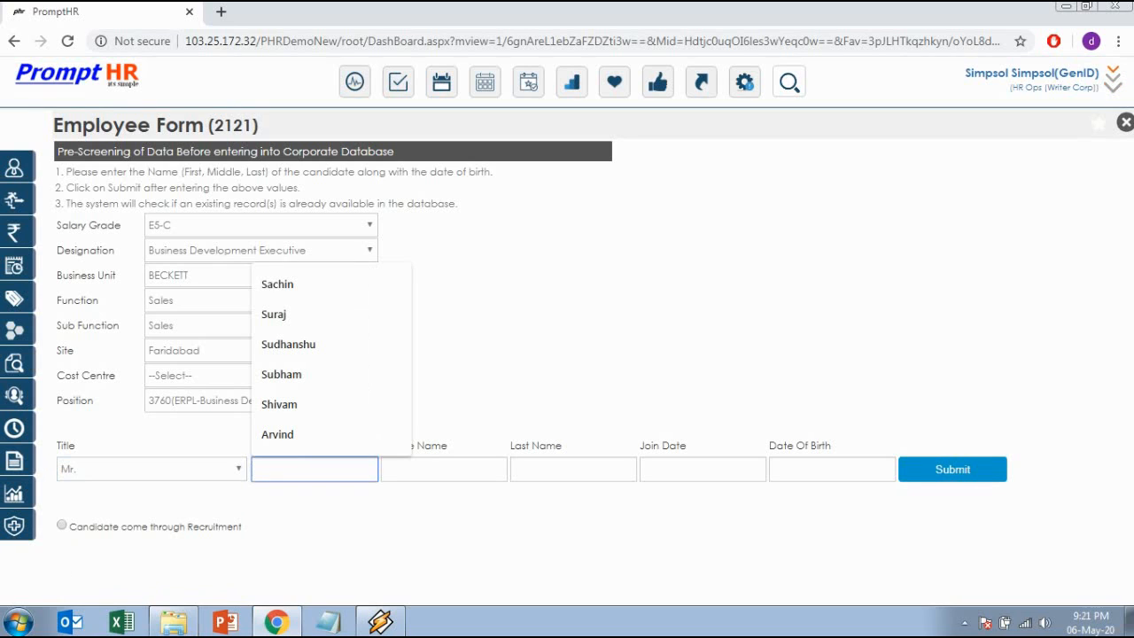
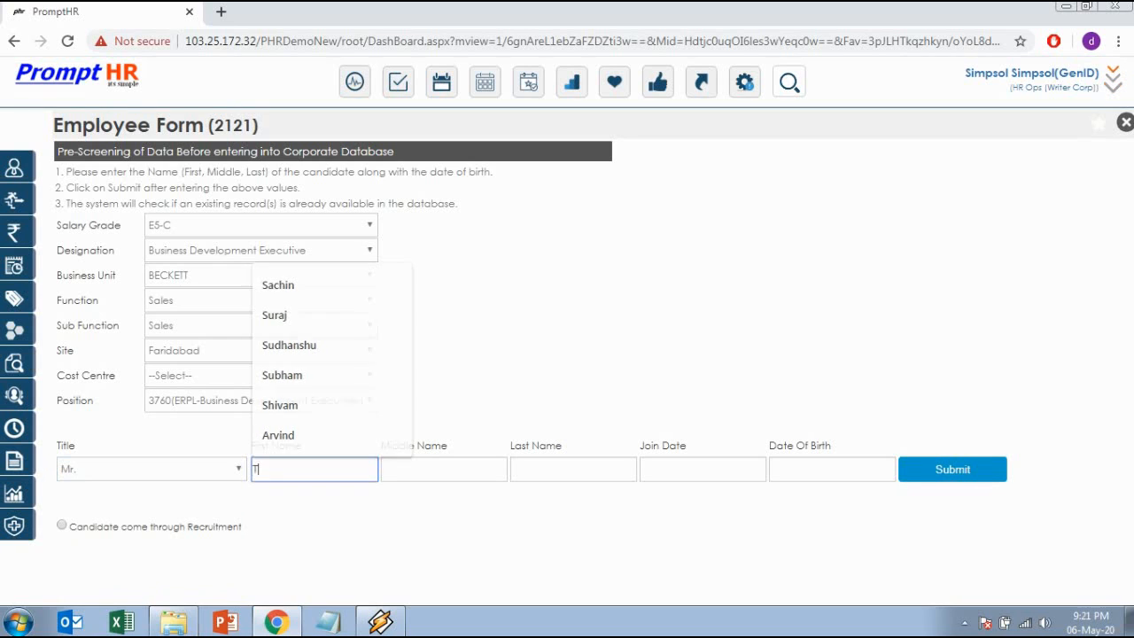
pyautogui.press('Tab')
pyautogui.press('Tab')
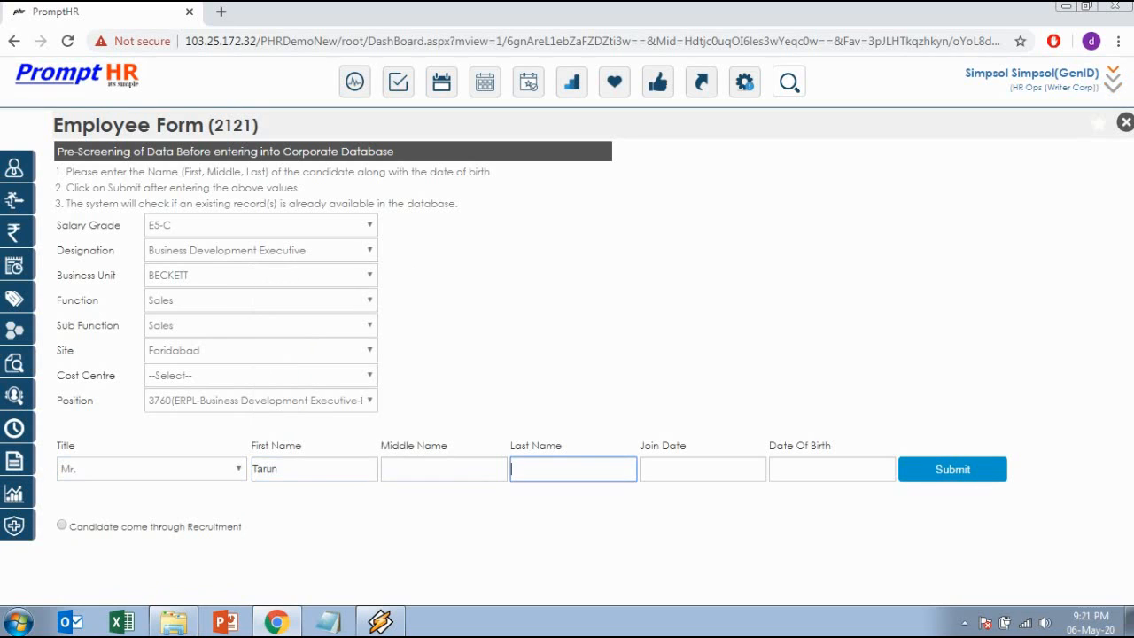
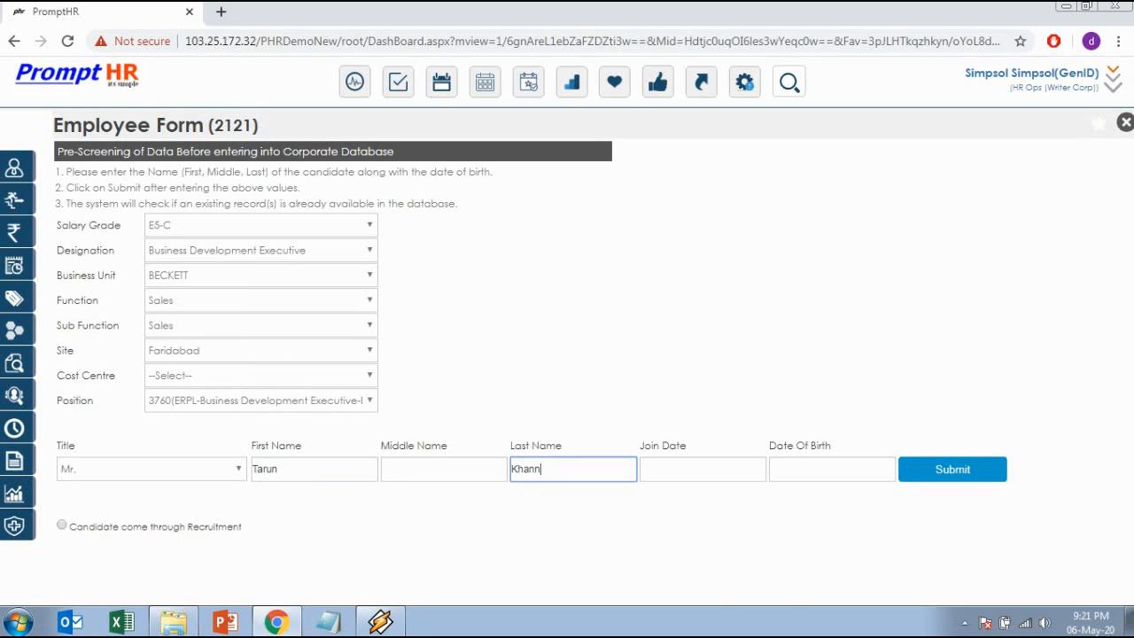
pyautogui.press('Tab')
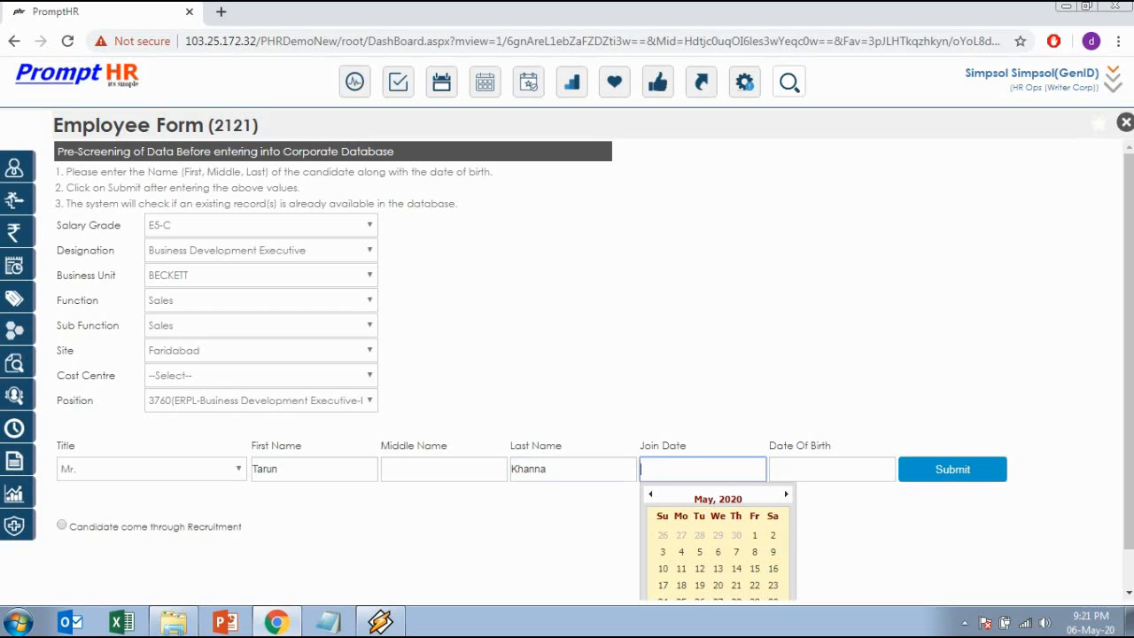
# Set the join date to 06-May-2020 and the date of birth to 01-Jan-1990.
pyautogui.click(719, 551)
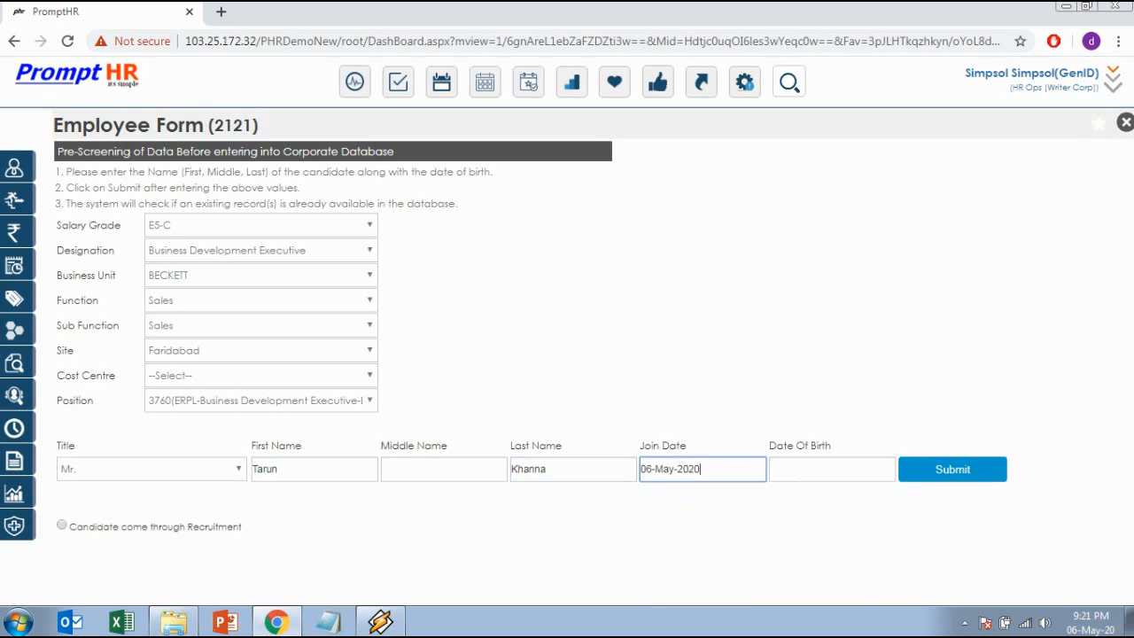
pyautogui.click(819, 469)
pyautogui.press('Down')
pyautogui.press('Return')
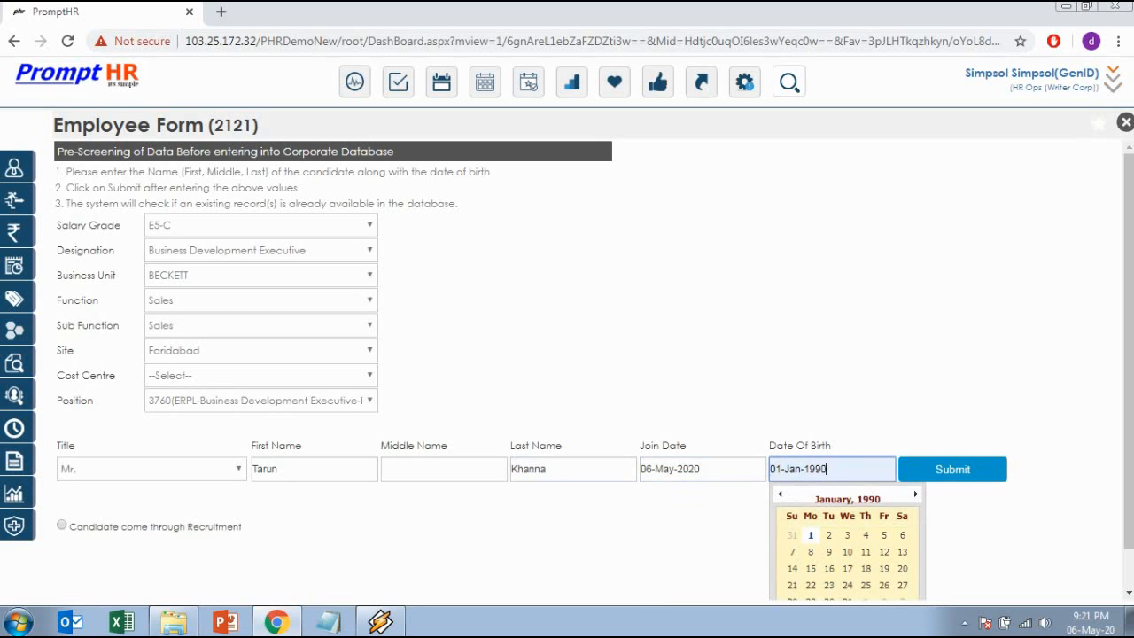
pyautogui.press('Tab')
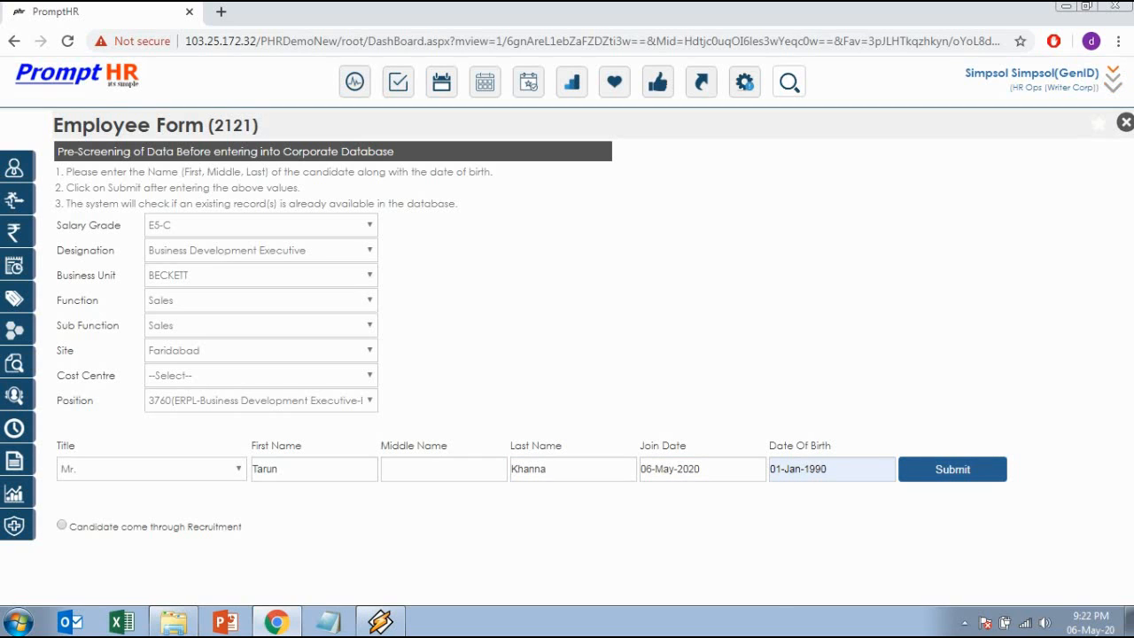
# Submit the pre-screening details, set the zone to North and leave cost centre empty.
pyautogui.click(952, 469)
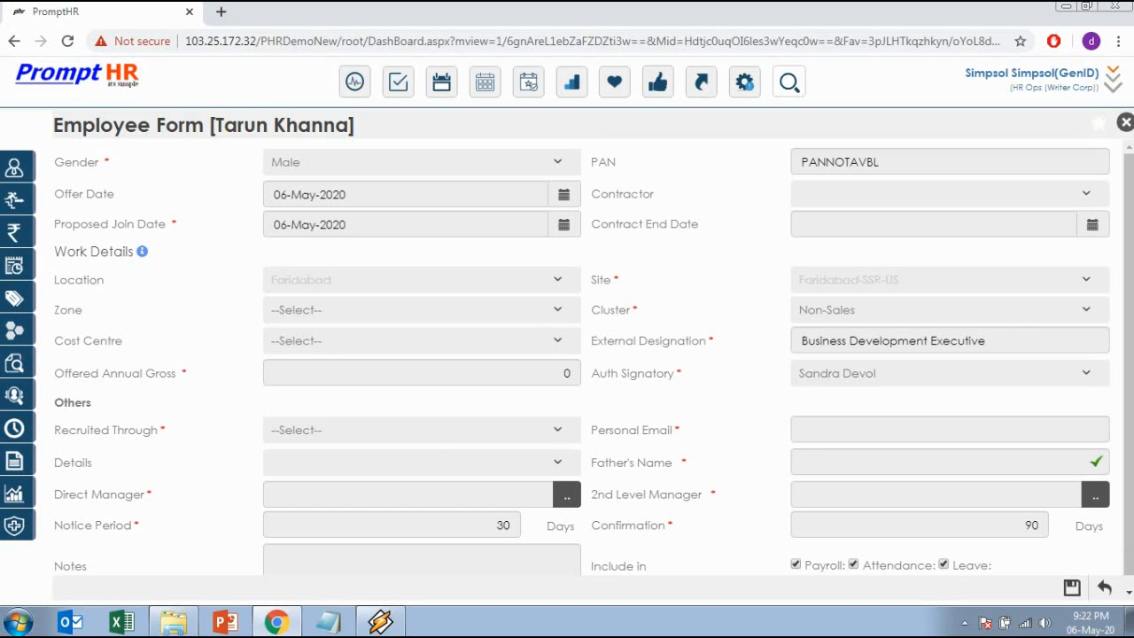
pyautogui.click(421, 310)
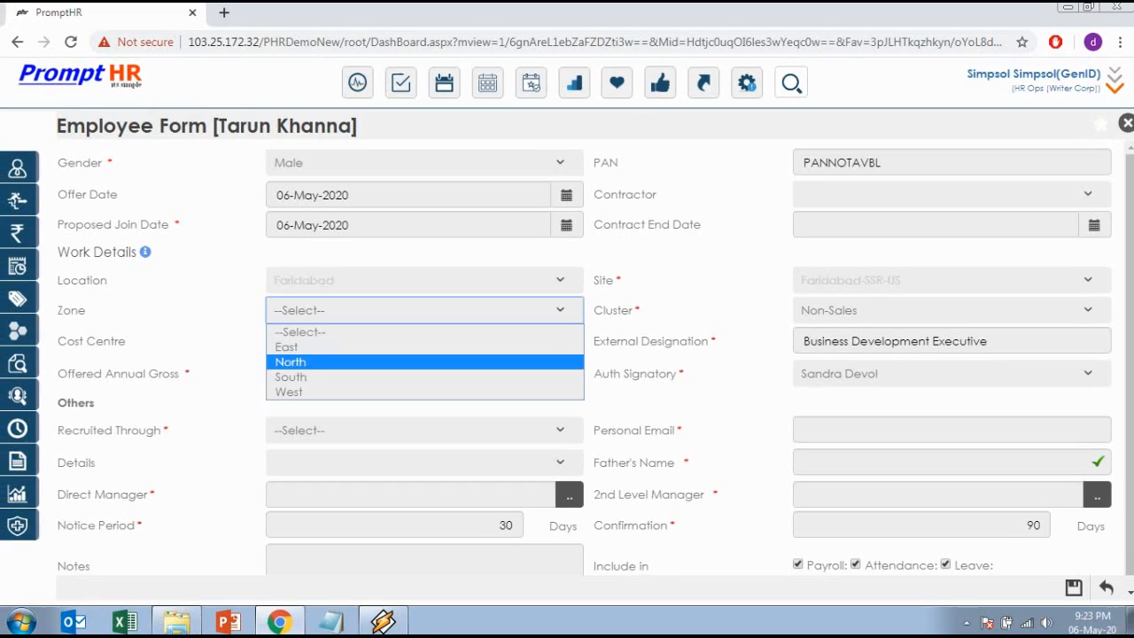
pyautogui.click(363, 362)
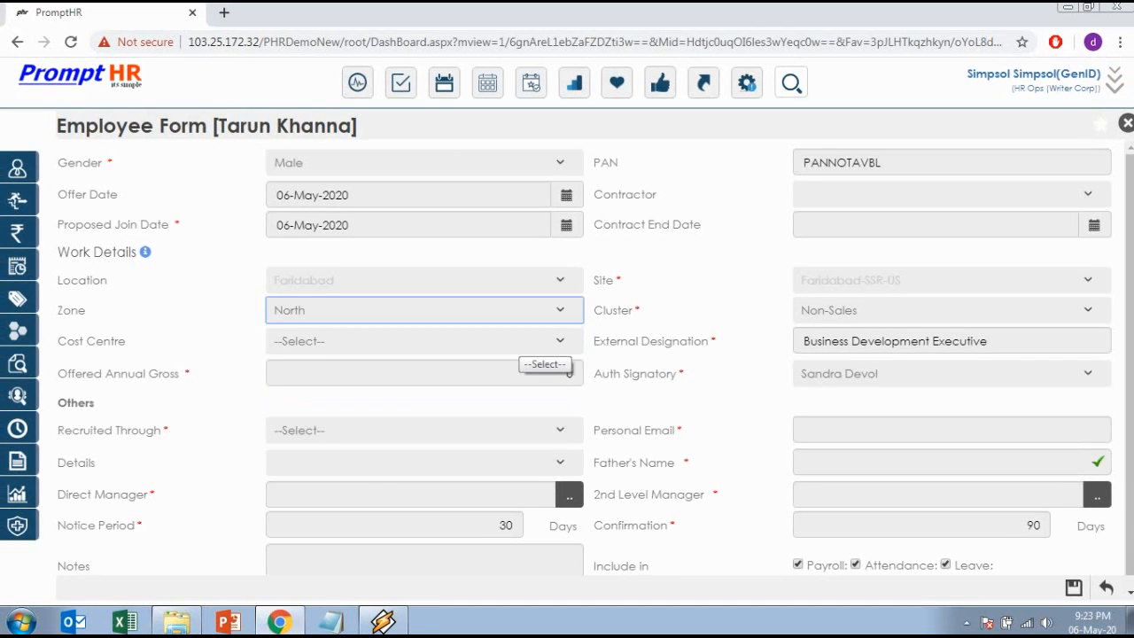
pyautogui.click(540, 347)
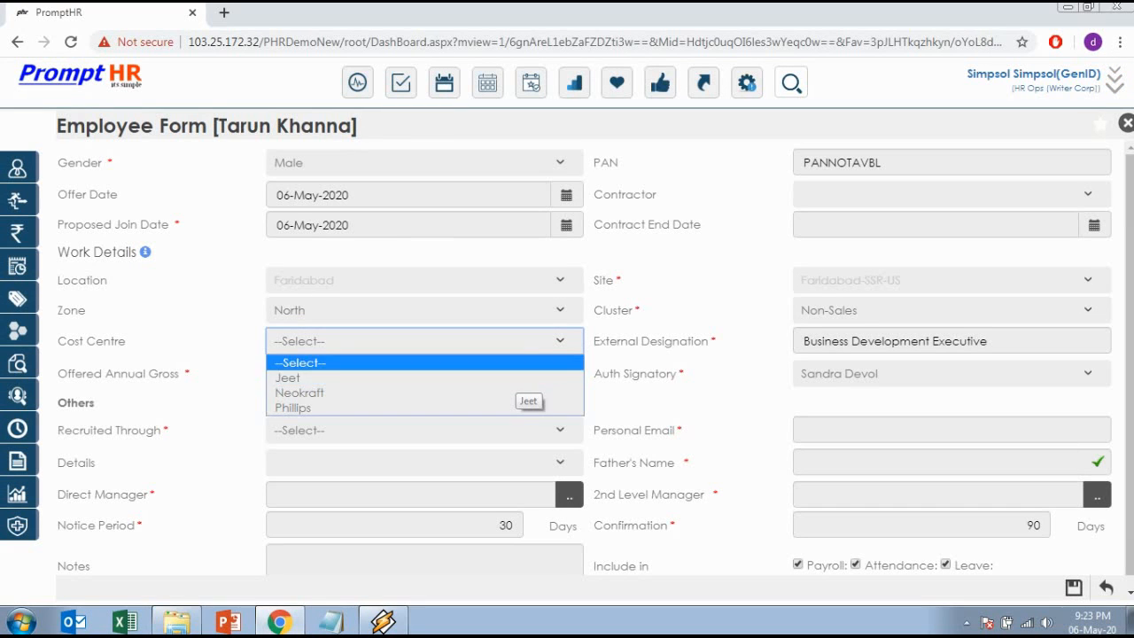
pyautogui.click(518, 364)
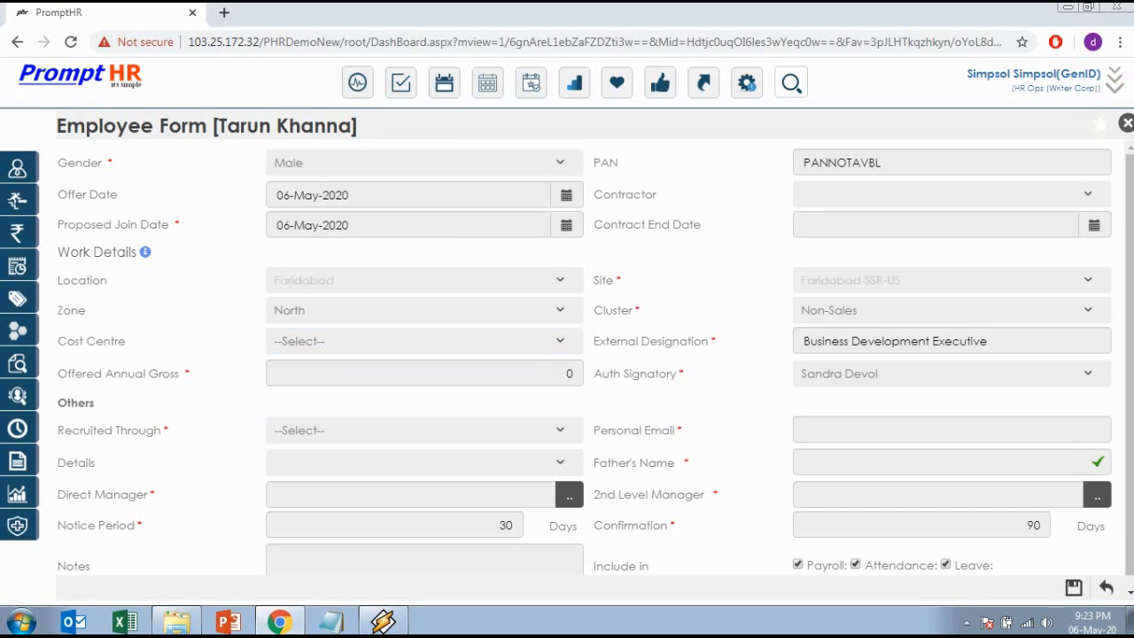
# Change the Offered Annual Gross from 0 to 800000.
pyautogui.doubleClick(567, 373)
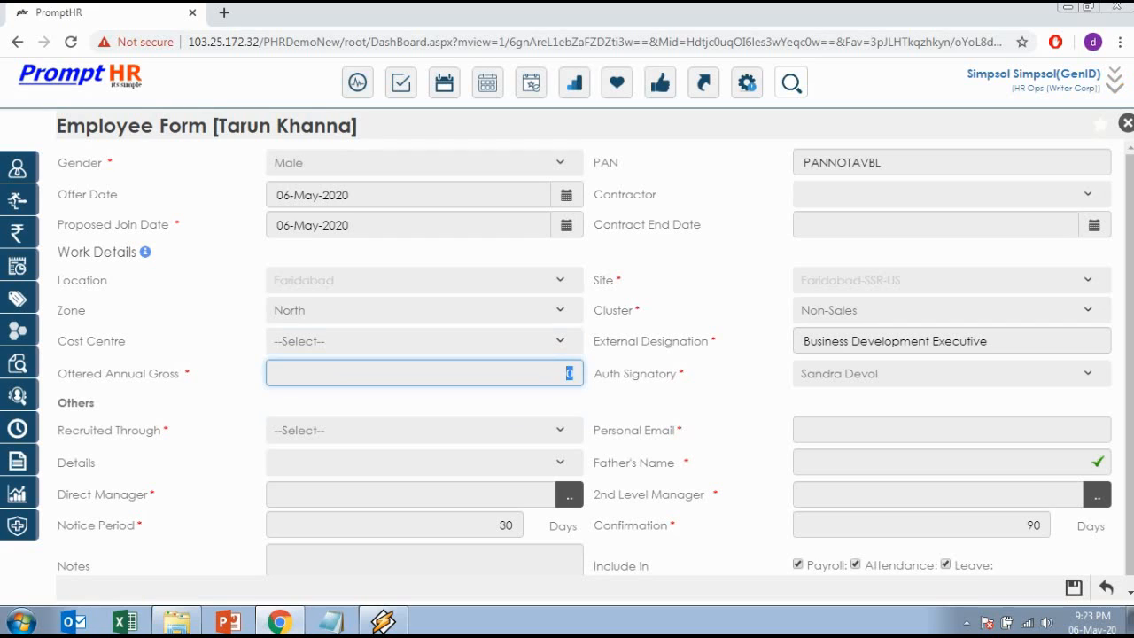
pyautogui.write('800000')
pyautogui.press('Tab')
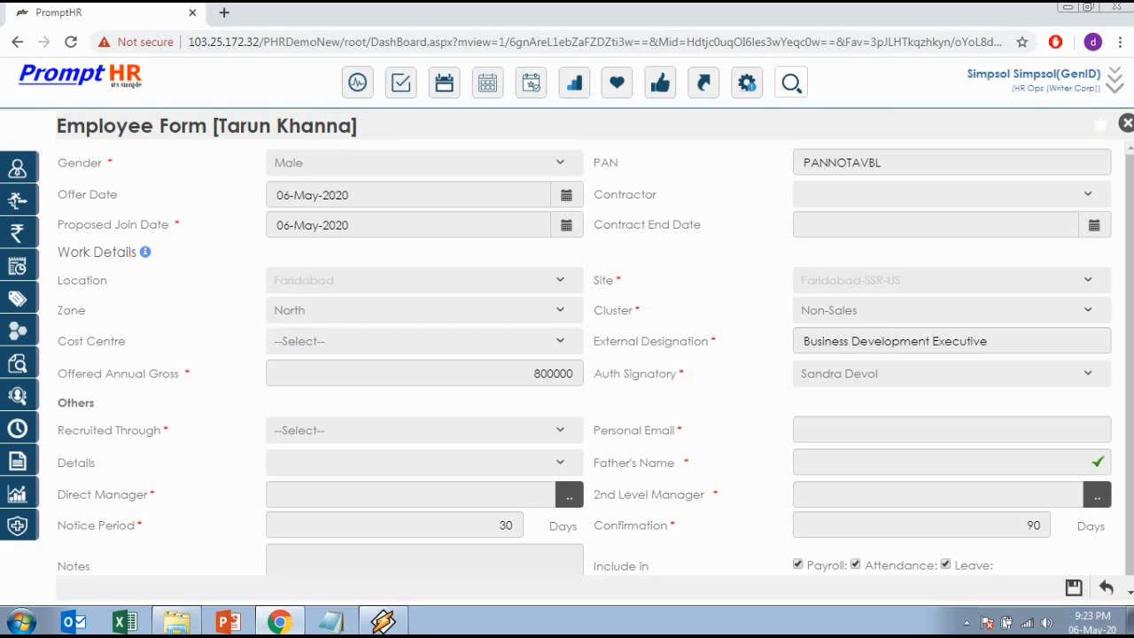
pyautogui.click(557, 432)
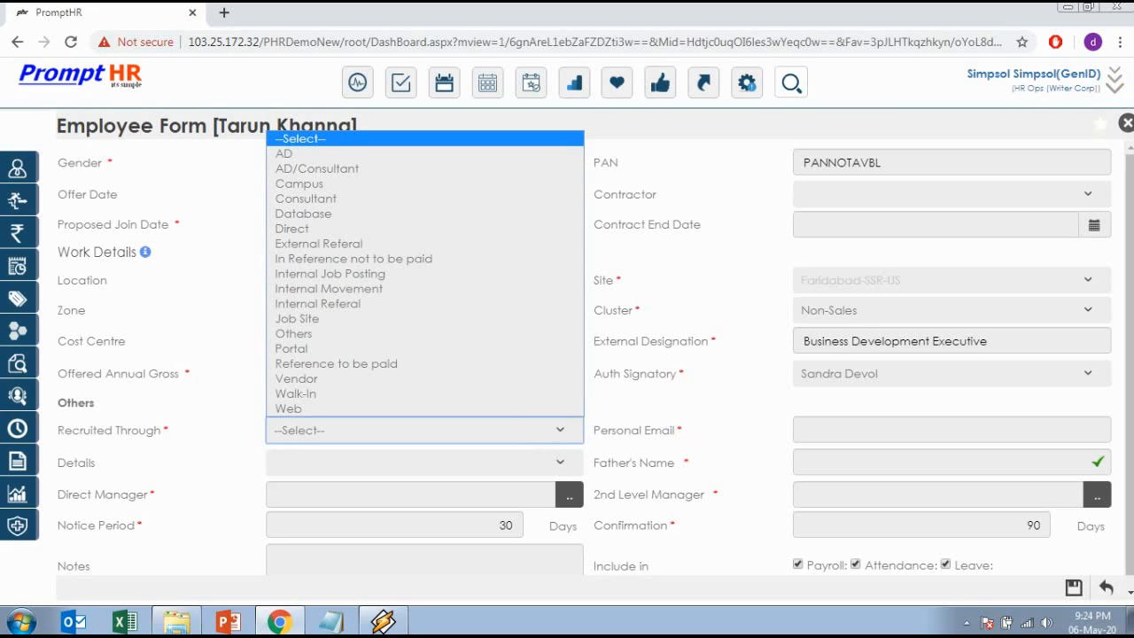
# Set Recruited Through to Job Site with details Naukri.com.
pyautogui.click(296, 318)
pyautogui.click(372, 462)
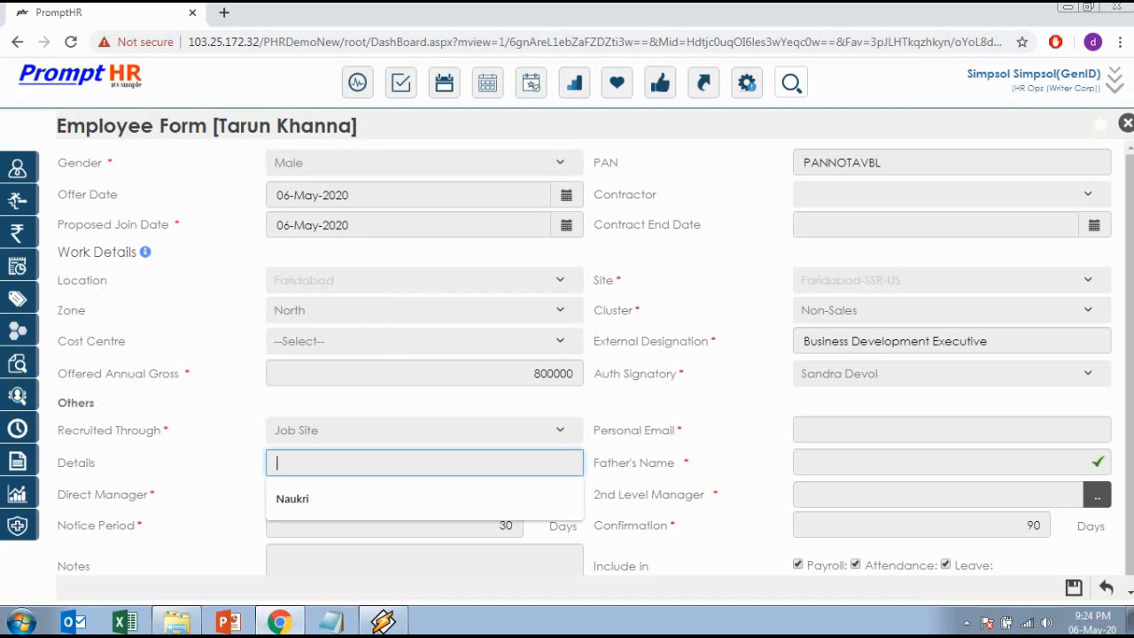
pyautogui.write('Naukri')
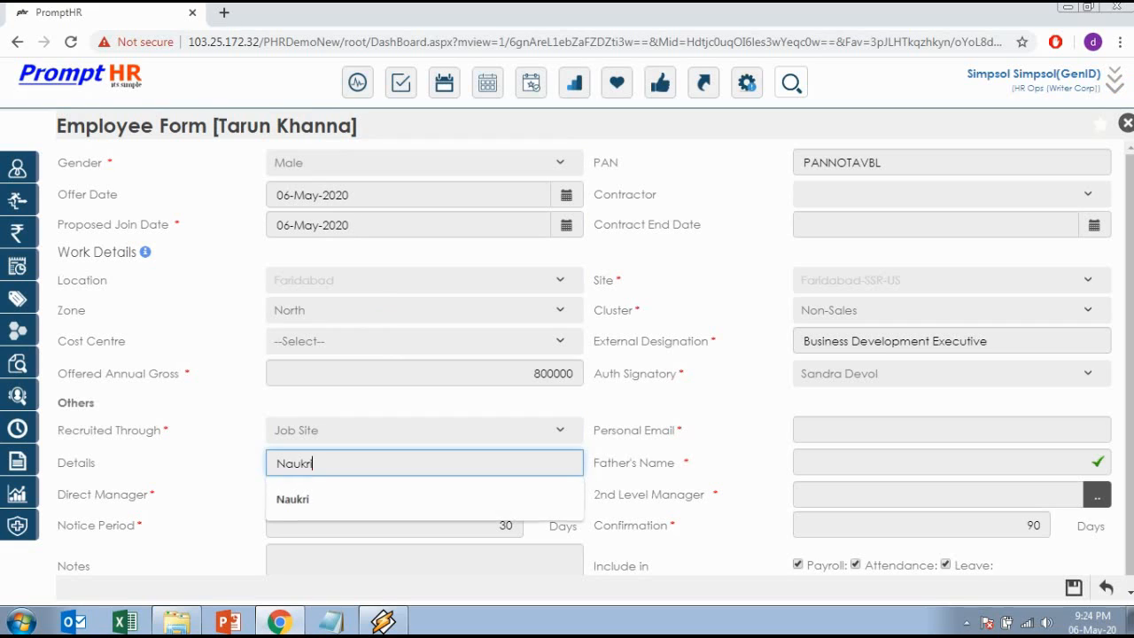
pyautogui.write('.com')
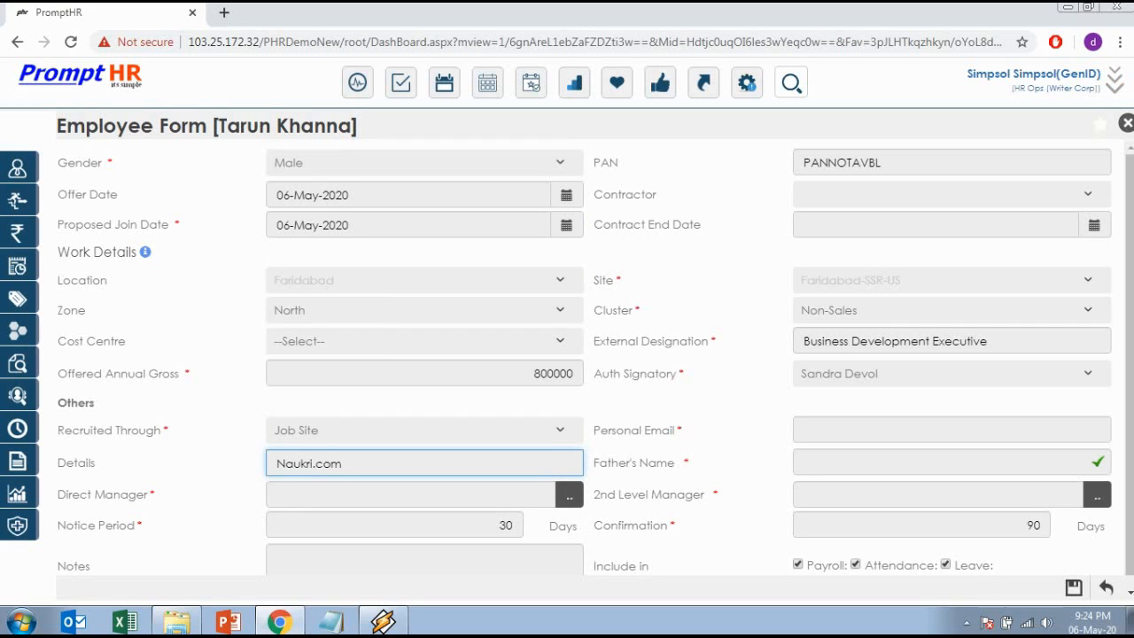
pyautogui.press('Tab')
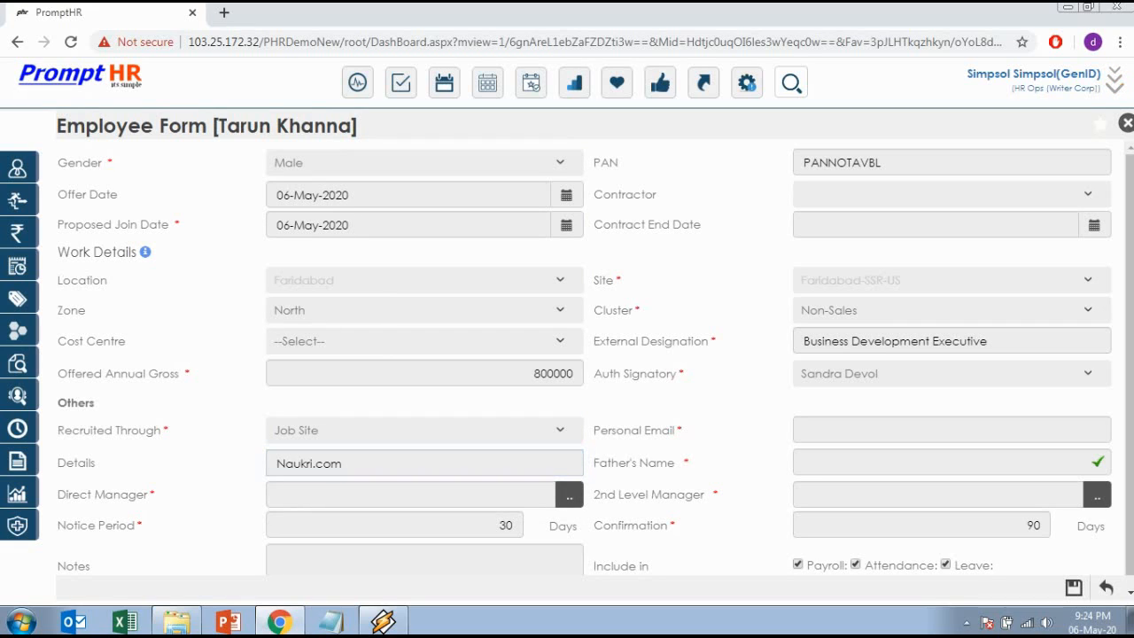
# Fill the Personal Email with the suggested autofill address.
pyautogui.click(951, 429)
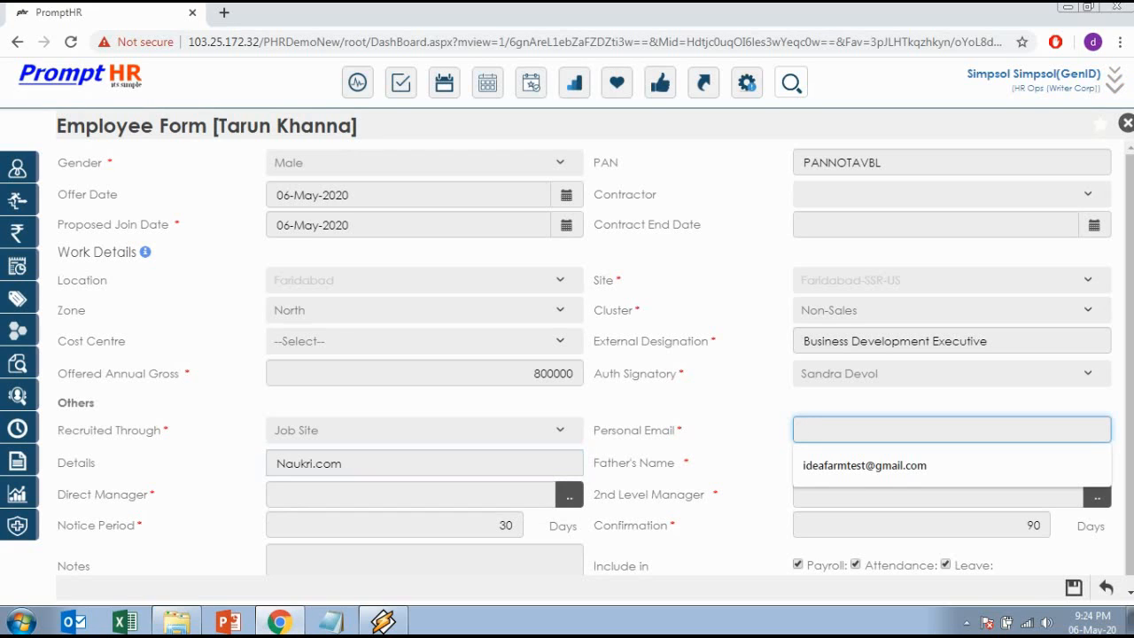
pyautogui.press('Down')
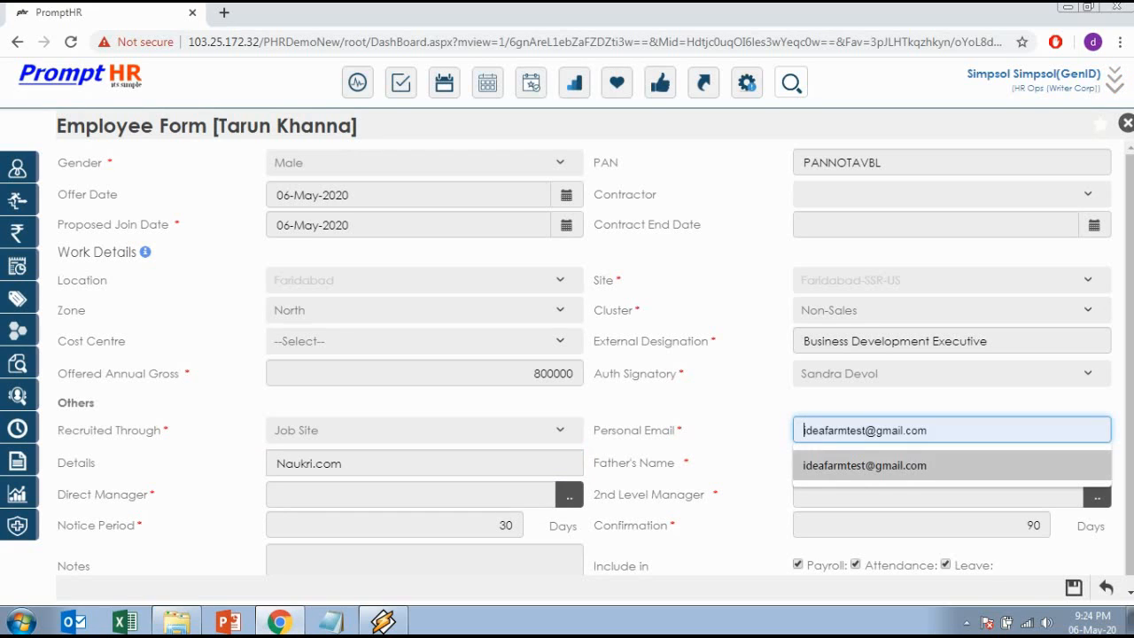
pyautogui.press('Return')
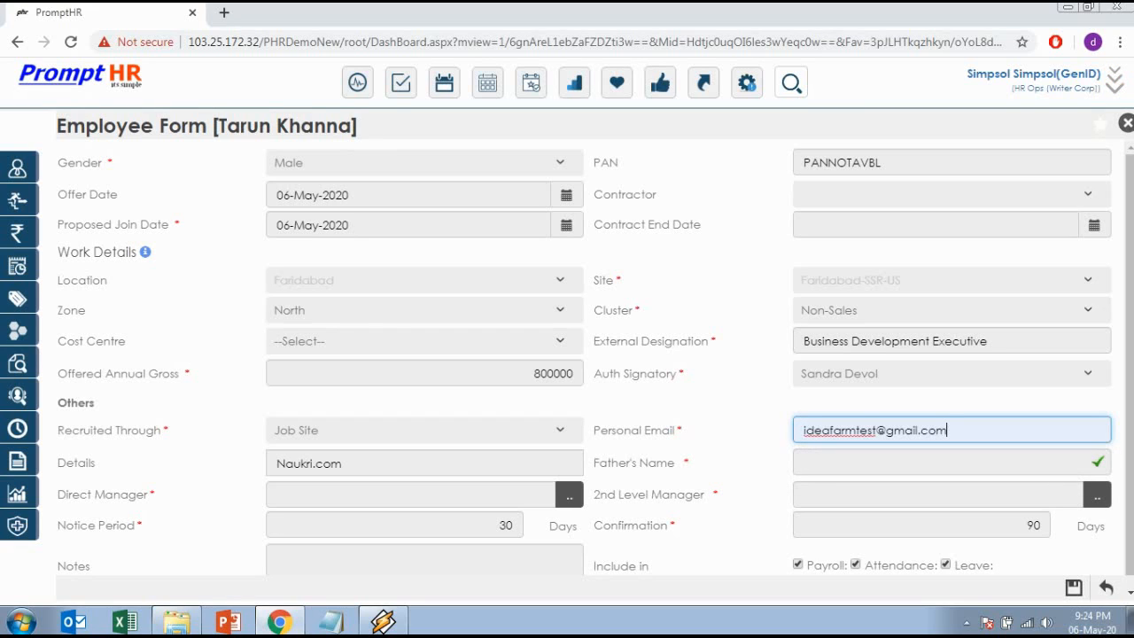
pyautogui.press('Tab')
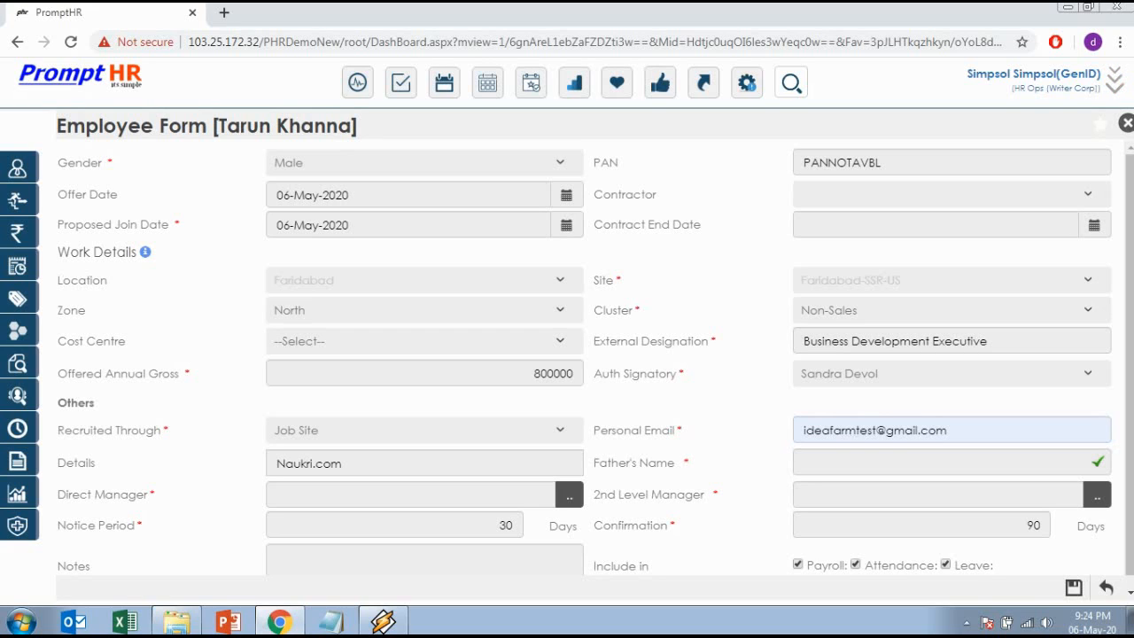
# Enter the candidate's father's name.
pyautogui.click(951, 461)
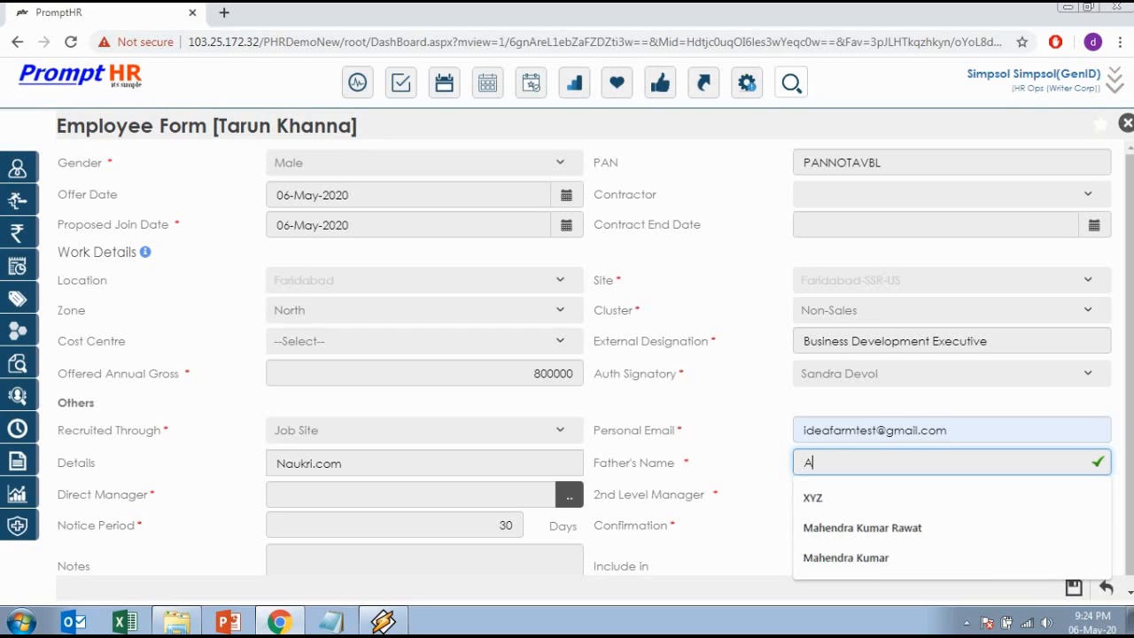
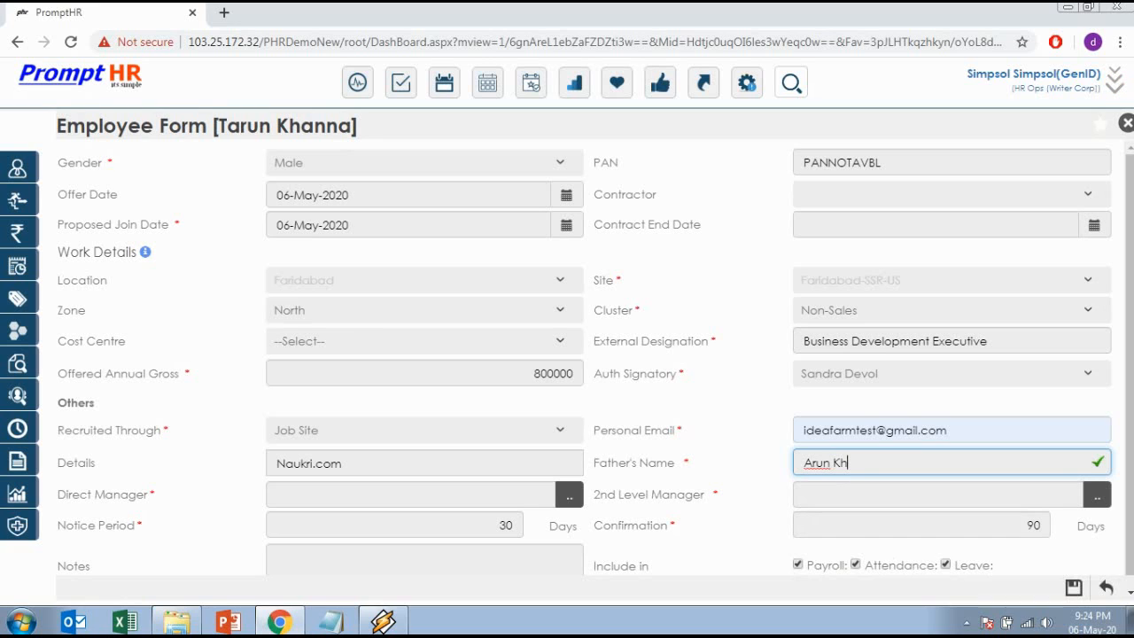
pyautogui.press('Tab')
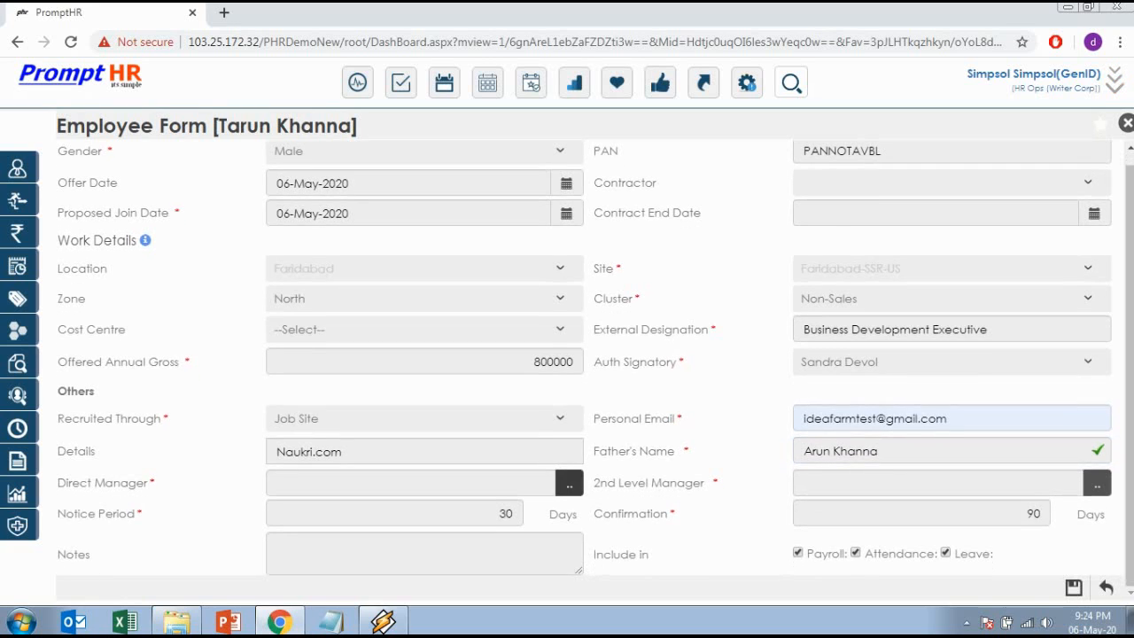
# Assign the direct manager from the employee picker, filling the 2nd level manager.
pyautogui.click(569, 483)
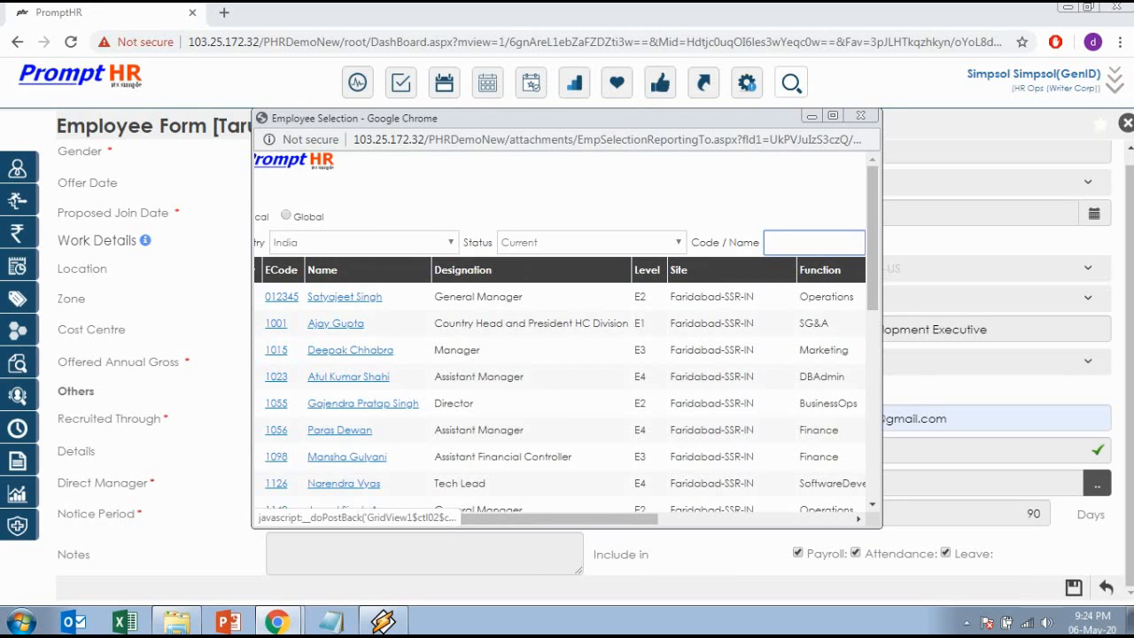
pyautogui.click(345, 297)
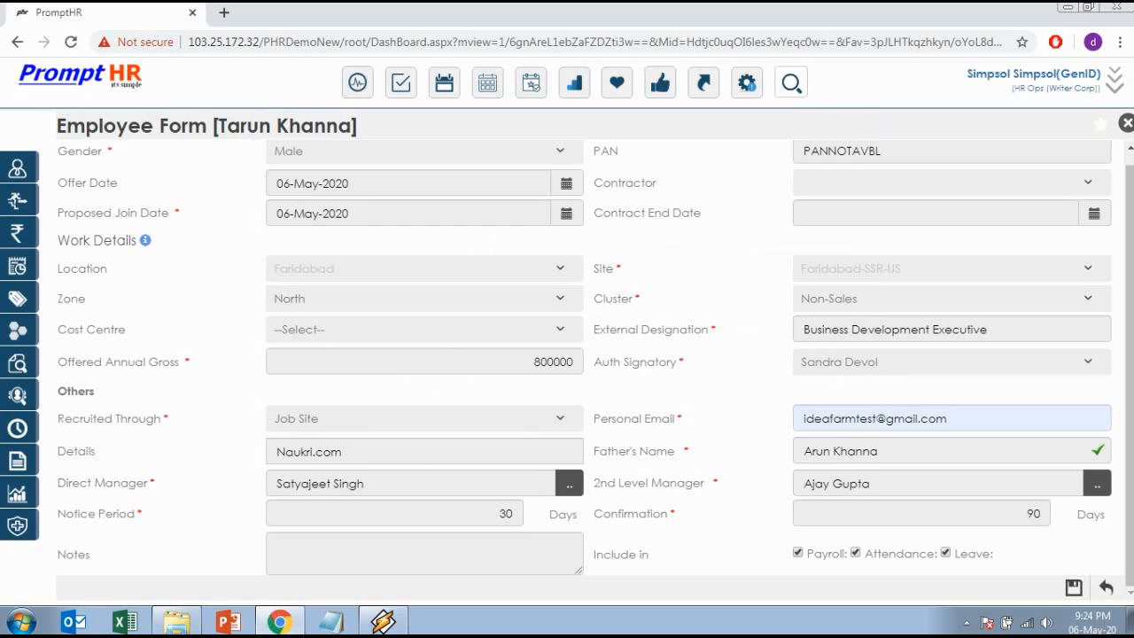
pyautogui.moveTo(872, 483); pyautogui.dragTo(802, 483)
pyautogui.click(755, 484)
# Set the notice period to 45 days and the confirmation period to 120 days.
pyautogui.click(502, 513)
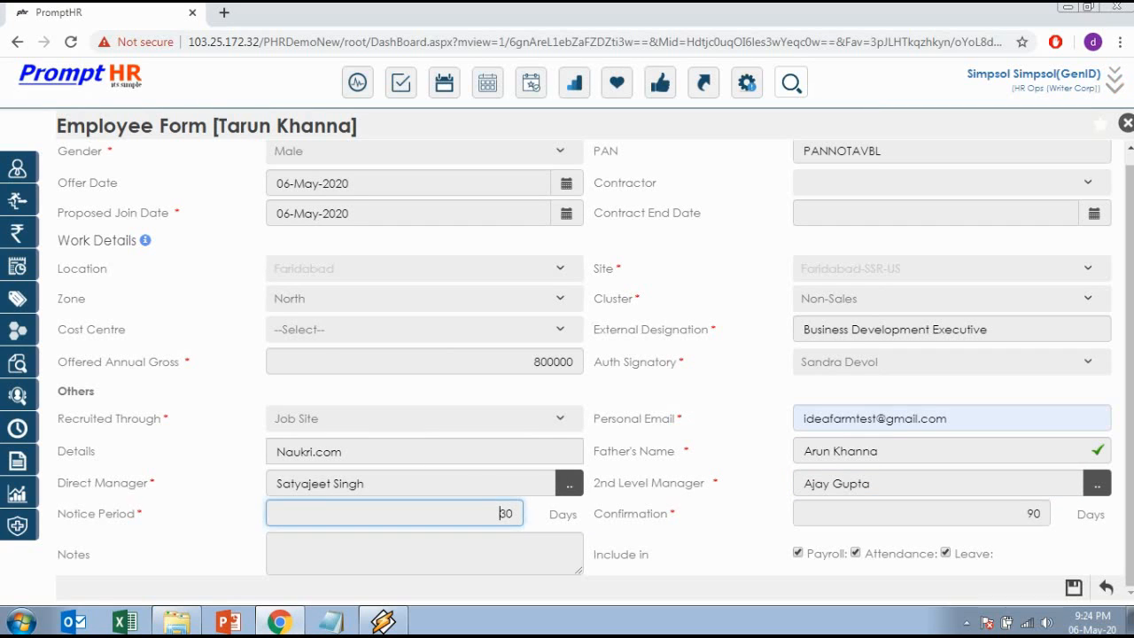
pyautogui.doubleClick(505, 513)
pyautogui.write('45')
pyautogui.press('Tab')
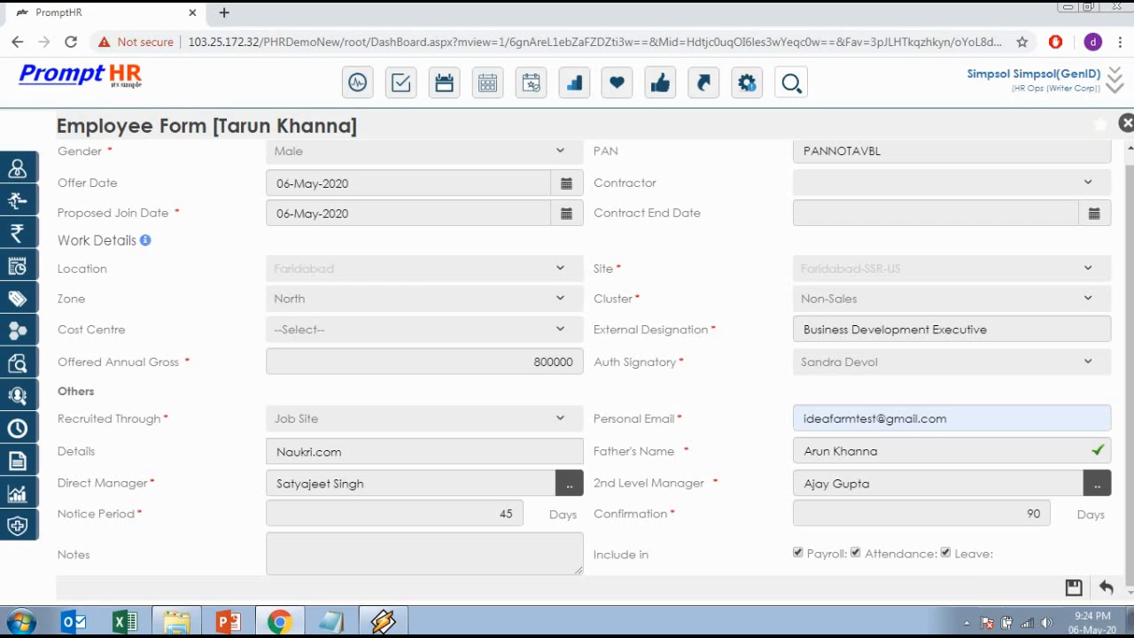
pyautogui.click(1038, 513)
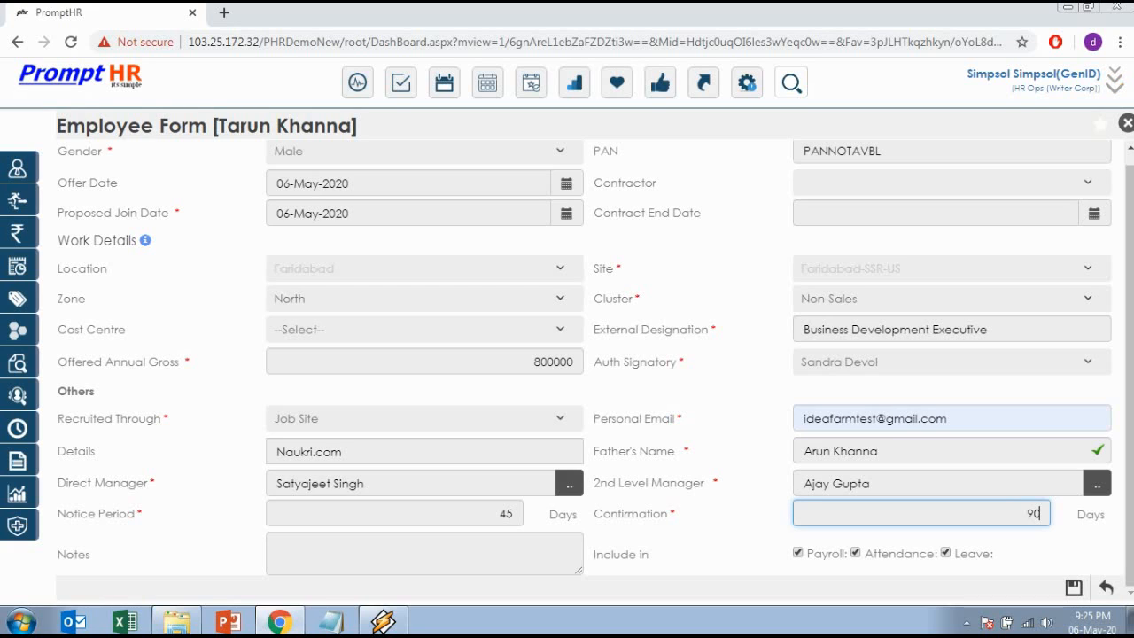
pyautogui.doubleClick(1036, 514)
pyautogui.write('120')
pyautogui.press('Tab')
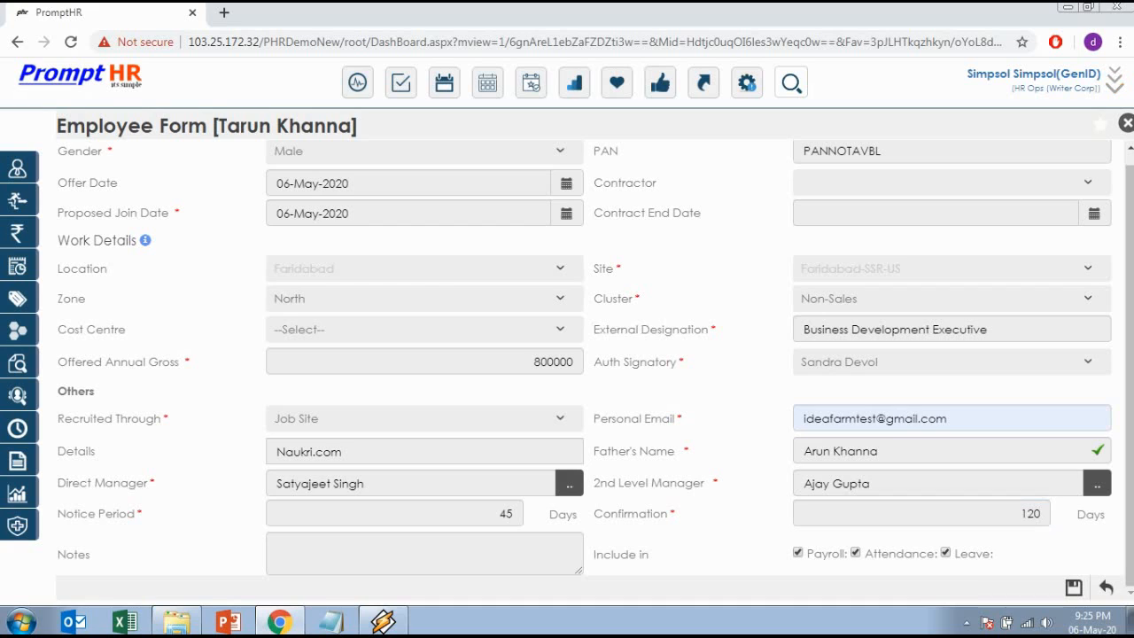
# Add the note 'This is budegted' to the employee form.
pyautogui.click(425, 554)
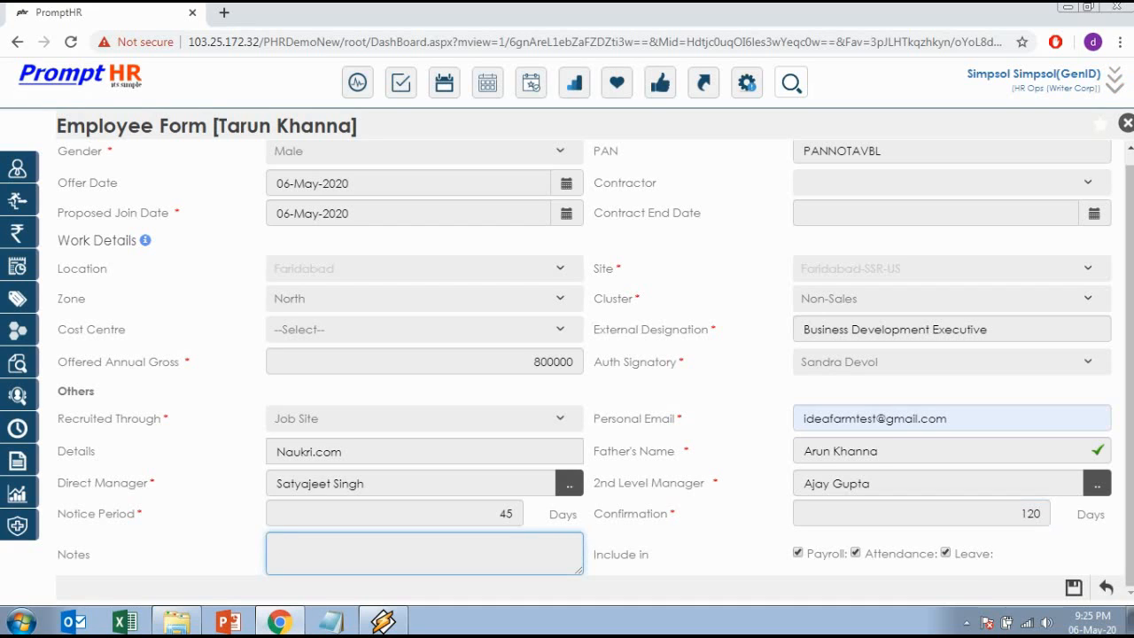
pyautogui.write('This is budegted')
pyautogui.press('BackSpace')
pyautogui.press('BackSpace')
pyautogui.press('BackSpace')
pyautogui.press('BackSpace')
pyautogui.press('BackSpace')
pyautogui.press('BackSpace')
pyautogui.press('BackSpace')
pyautogui.press('BackSpace')
pyautogui.press('BackSpace')
pyautogui.press('BackSpace')
pyautogui.press('BackSpace')
pyautogui.press('BackSpace')
pyautogui.press('BackSpace')
pyautogui.press('BackSpace')
pyautogui.press('BackSpace')
pyautogui.press('BackSpace')
# Keep Attendance included, include Leave, and save the employee form.
pyautogui.click(855, 553)
pyautogui.click(855, 553)
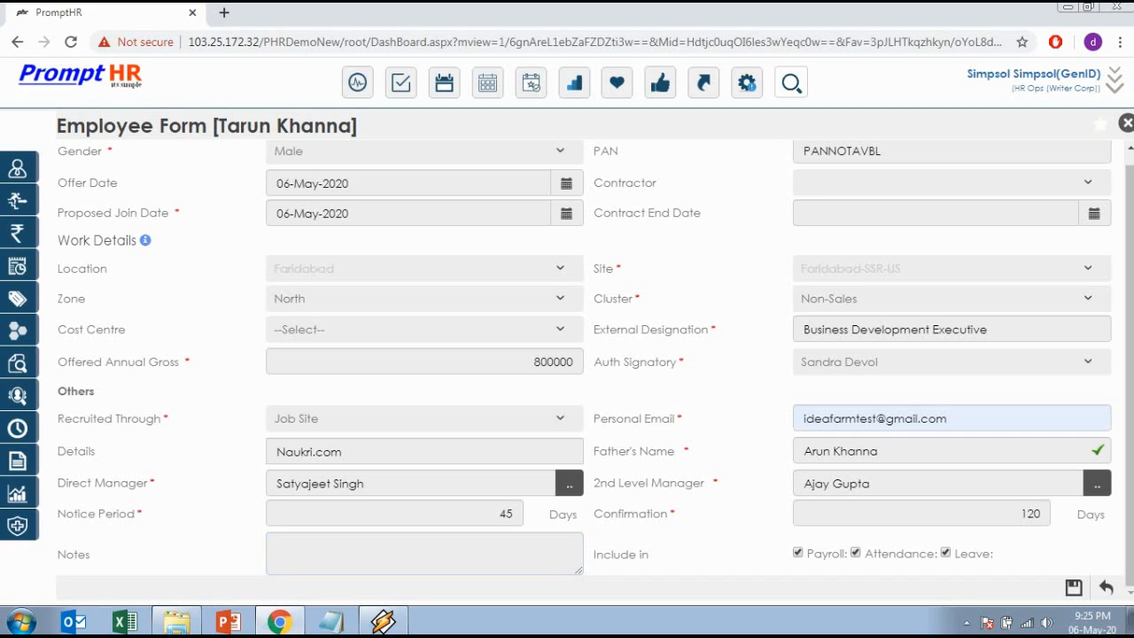
pyautogui.click(945, 553)
pyautogui.click(1073, 587)
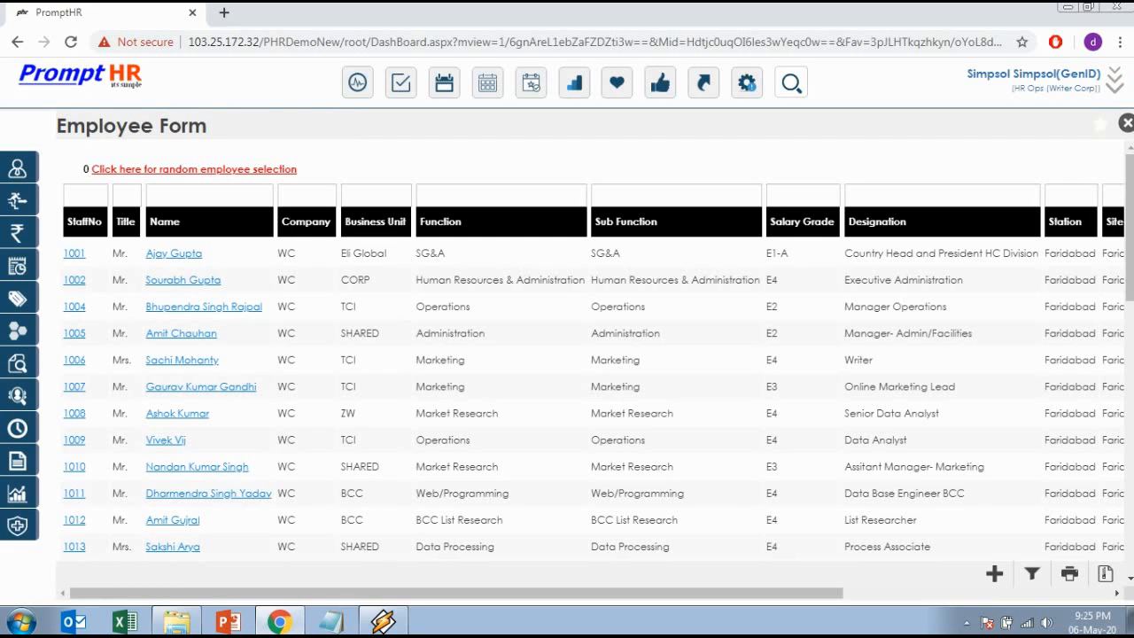
# Filter the employee list by the new hire's name to show their single Offer-status record.
pyautogui.click(209, 195)
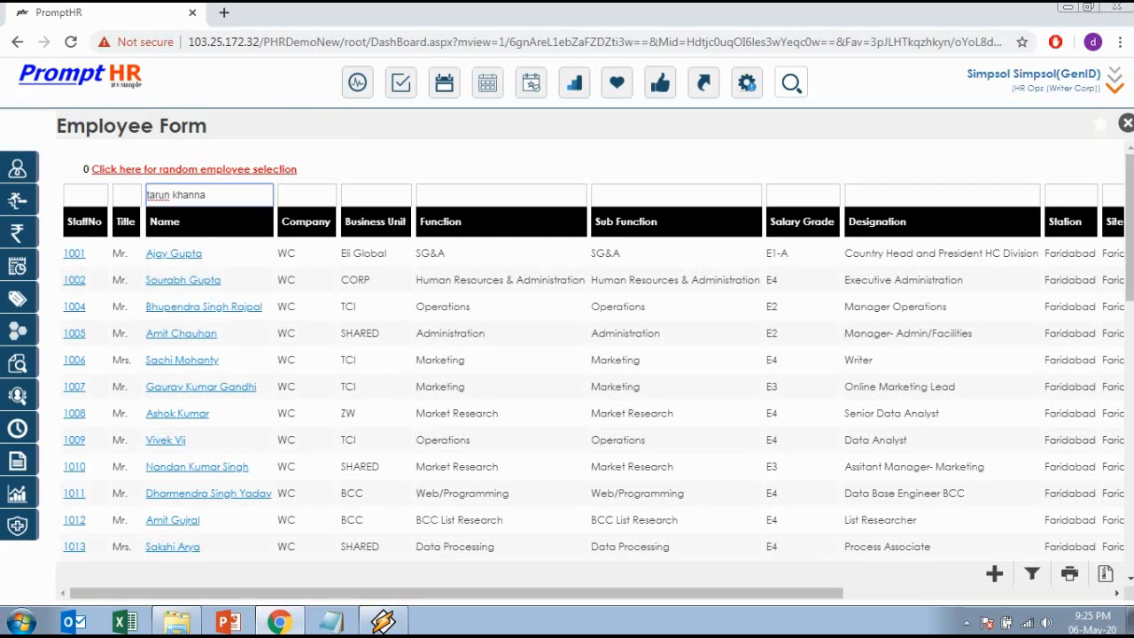
pyautogui.press('Return')
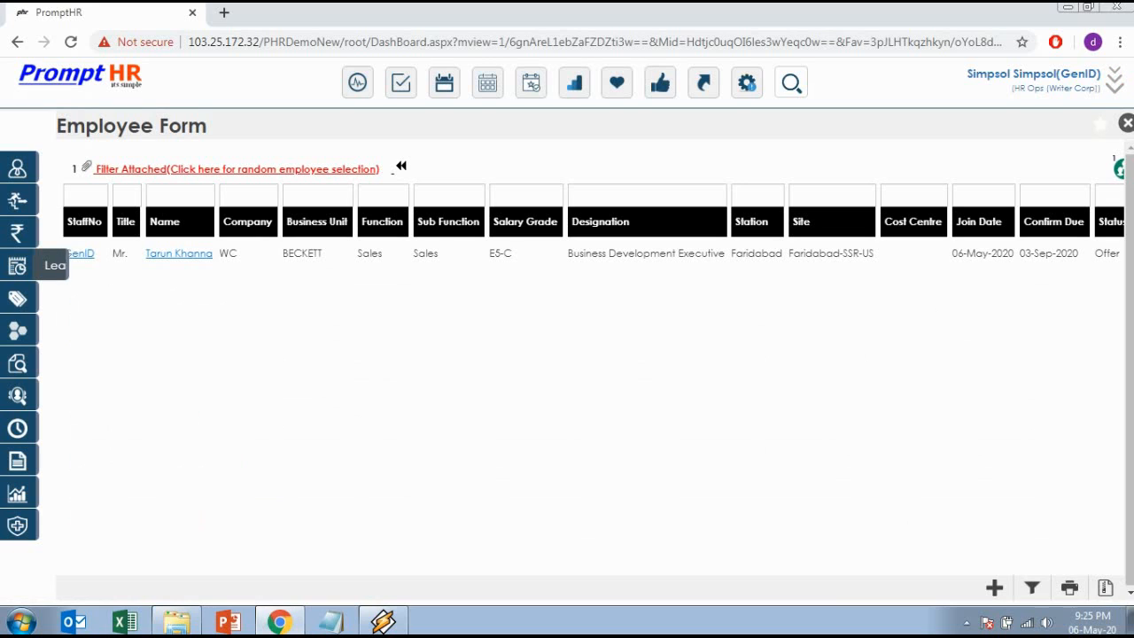
pyautogui.moveTo(64, 221); pyautogui.dragTo(1123, 255)
pyautogui.click(930, 354)
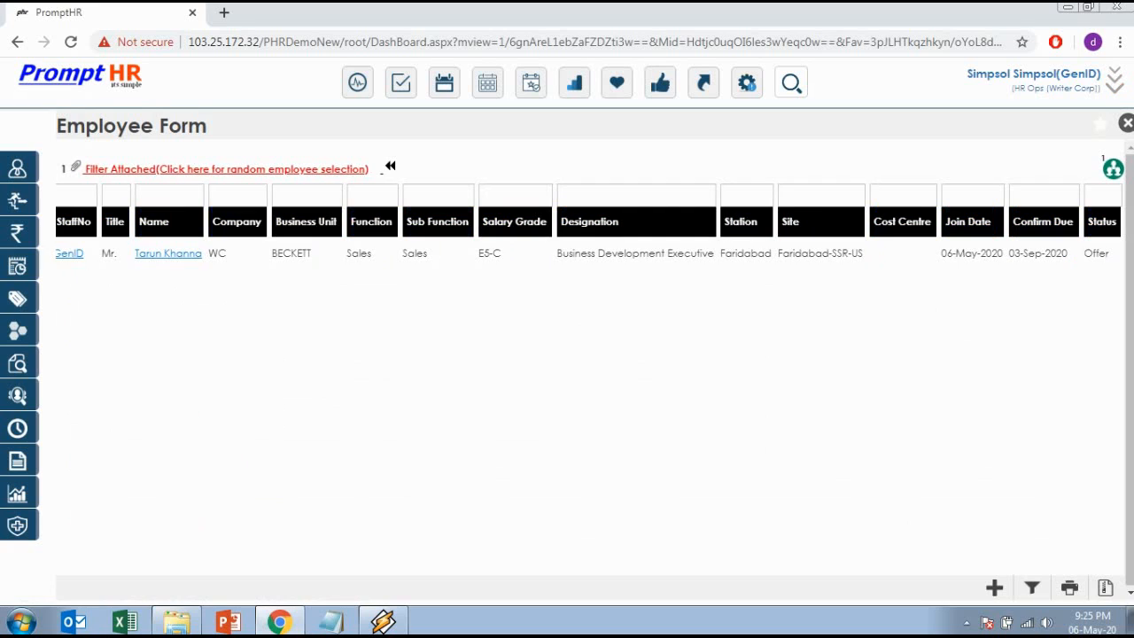